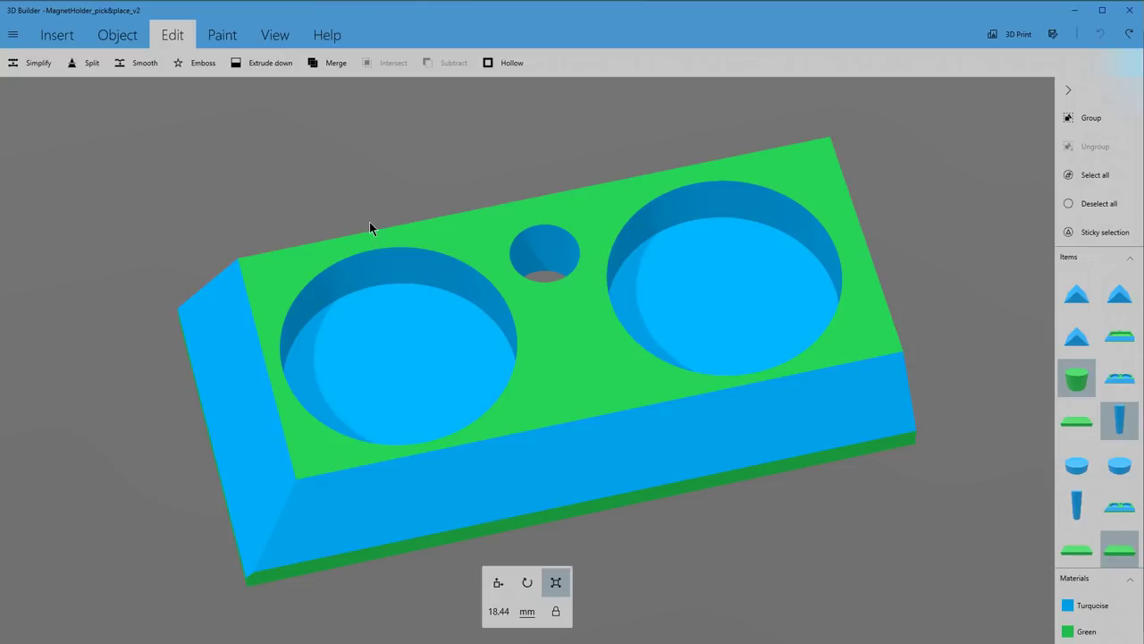
mouse_move(637, 525)
left_mouse_down()
mouse_move(652, 522)
mouse_move(644, 513)
mouse_move(656, 519)
left_mouse_up()
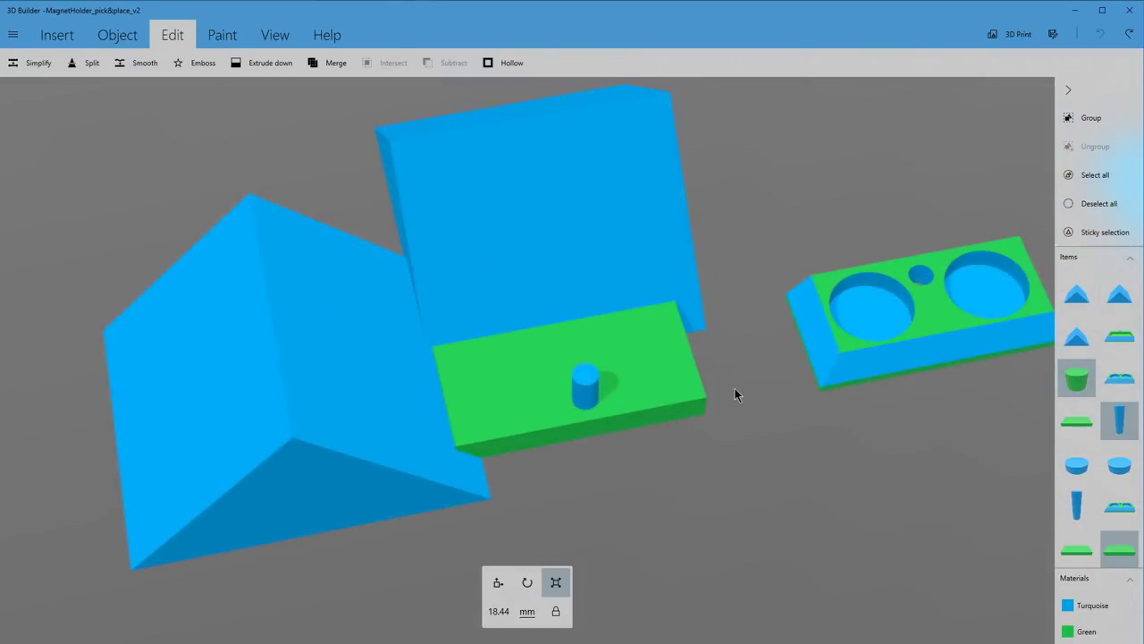
Set the pin cylinder on the green plate to 3.5 mm.
scroll(495, 432, "up", 3)
left_click(460, 413)
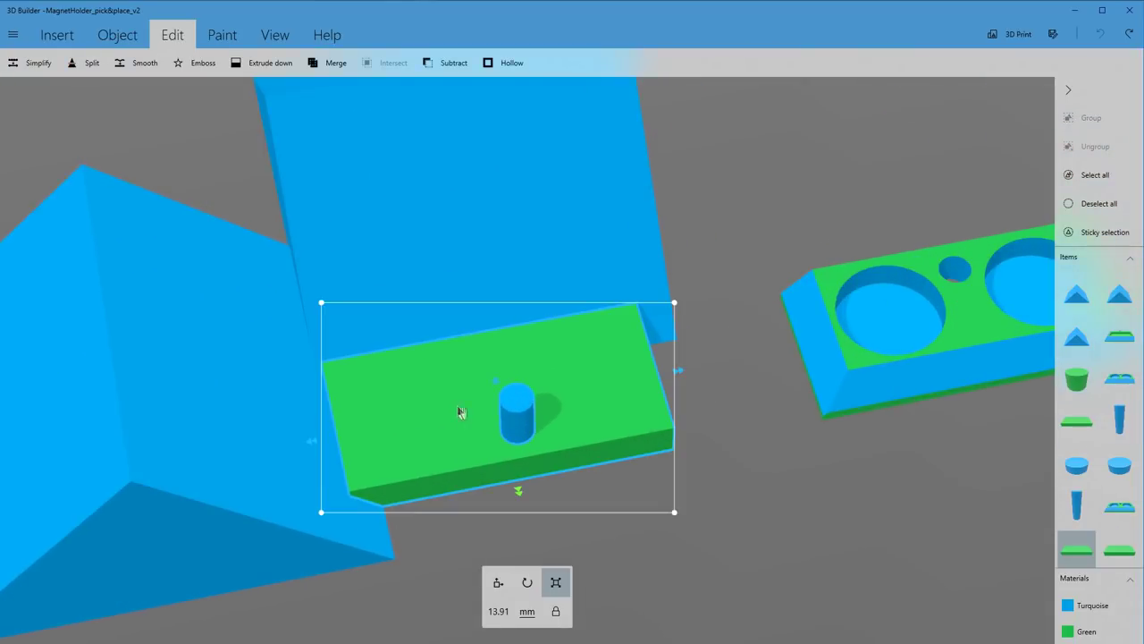
right_click_drag(635, 572, 542, 480)
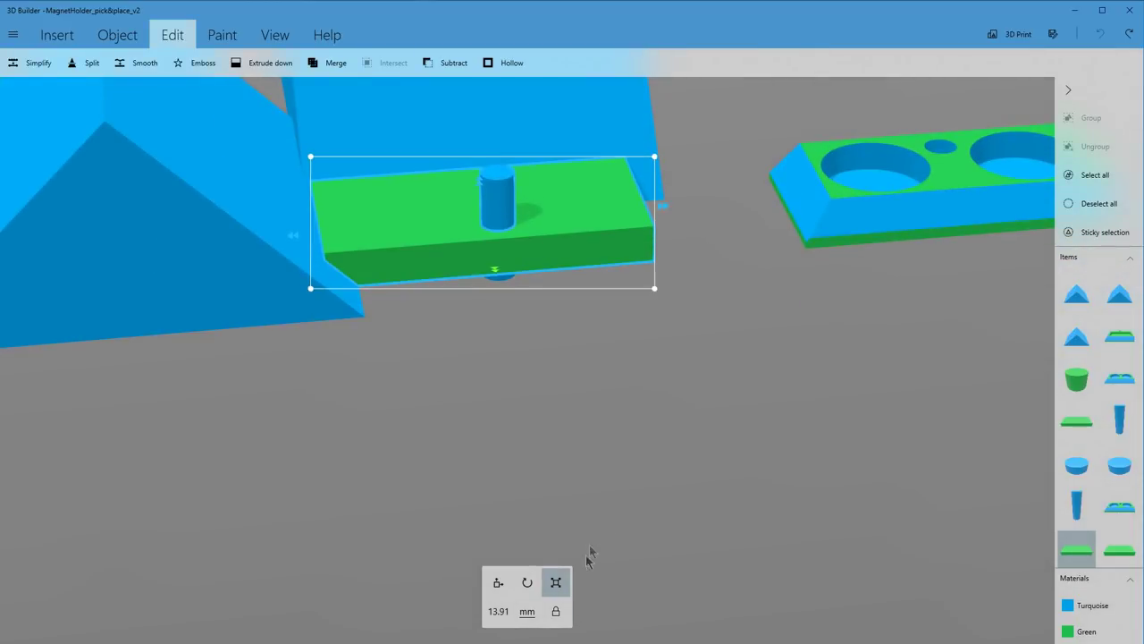
left_click(483, 183)
left_click(479, 182)
left_click(498, 611)
type("3.5")
Scale the disc beneath the plate to 10 mm across.
mouse_move(538, 355)
right_mouse_down()
mouse_move(646, 529)
mouse_move(654, 432)
mouse_move(611, 442)
mouse_move(544, 355)
right_mouse_up()
left_click(551, 371)
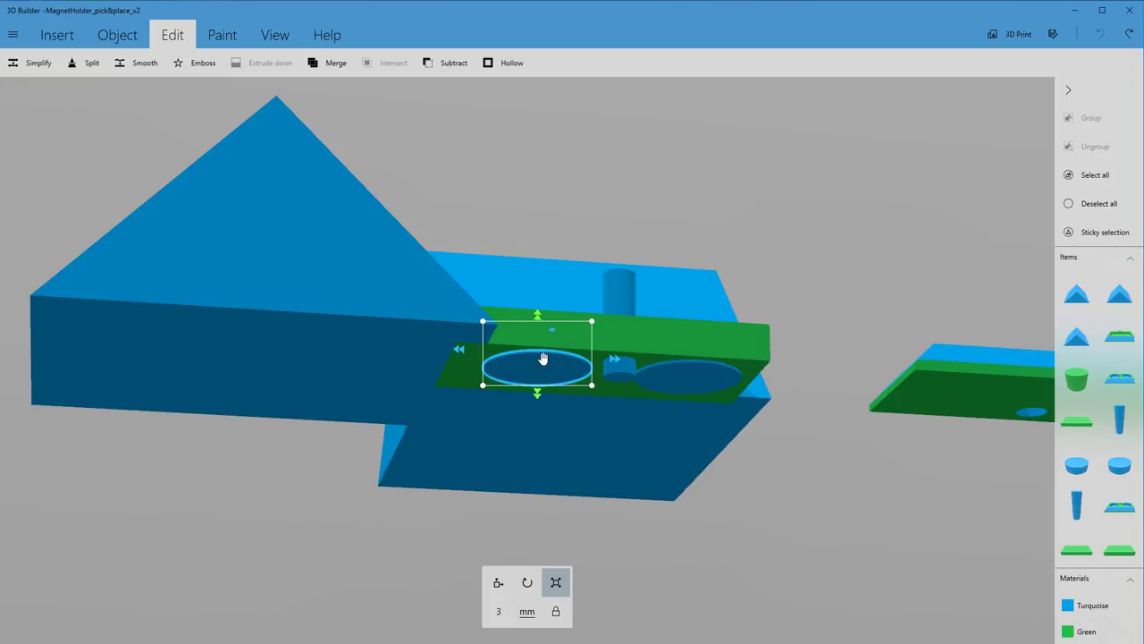
left_click(613, 359)
Orbit around the plate and select the large blue prism.
left_click_drag(782, 245, 738, 334)
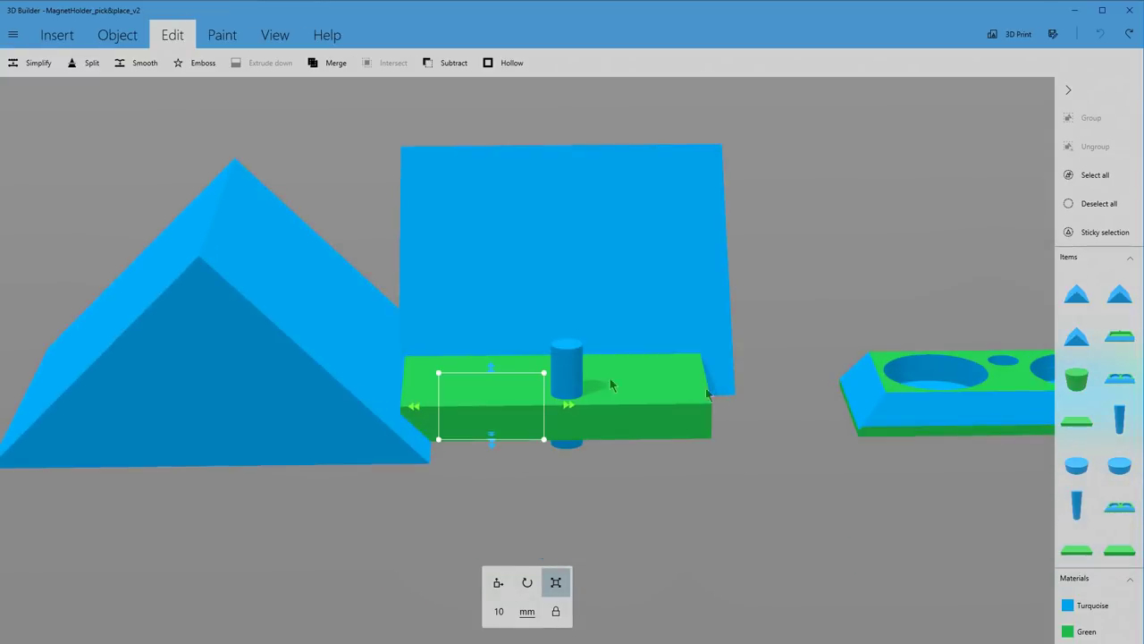
left_click(570, 383)
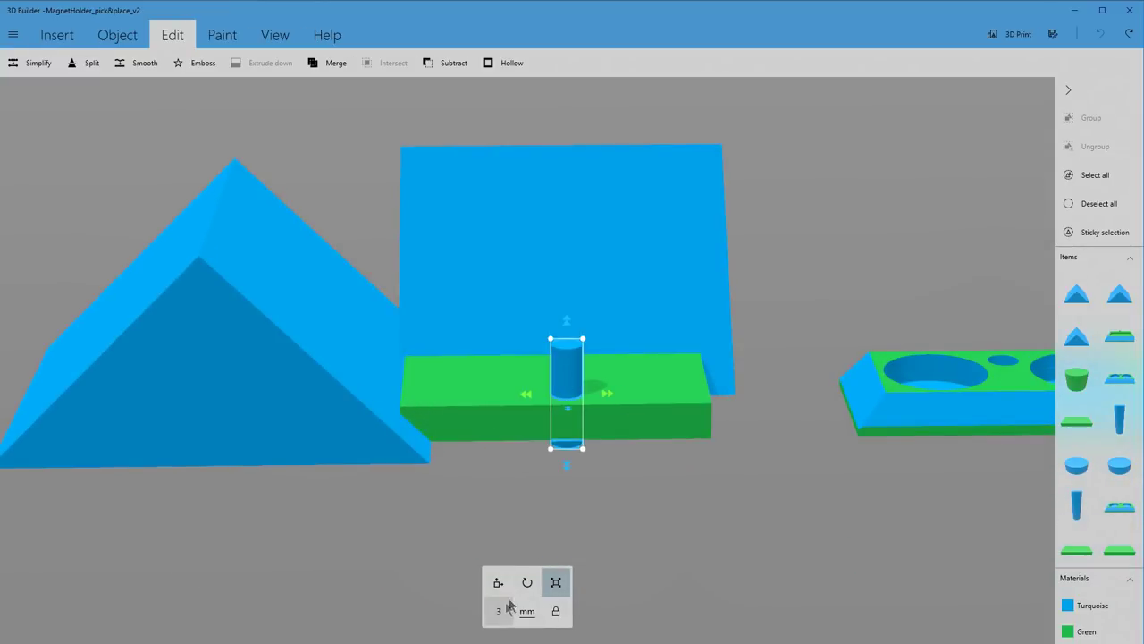
left_click_drag(718, 325, 733, 358)
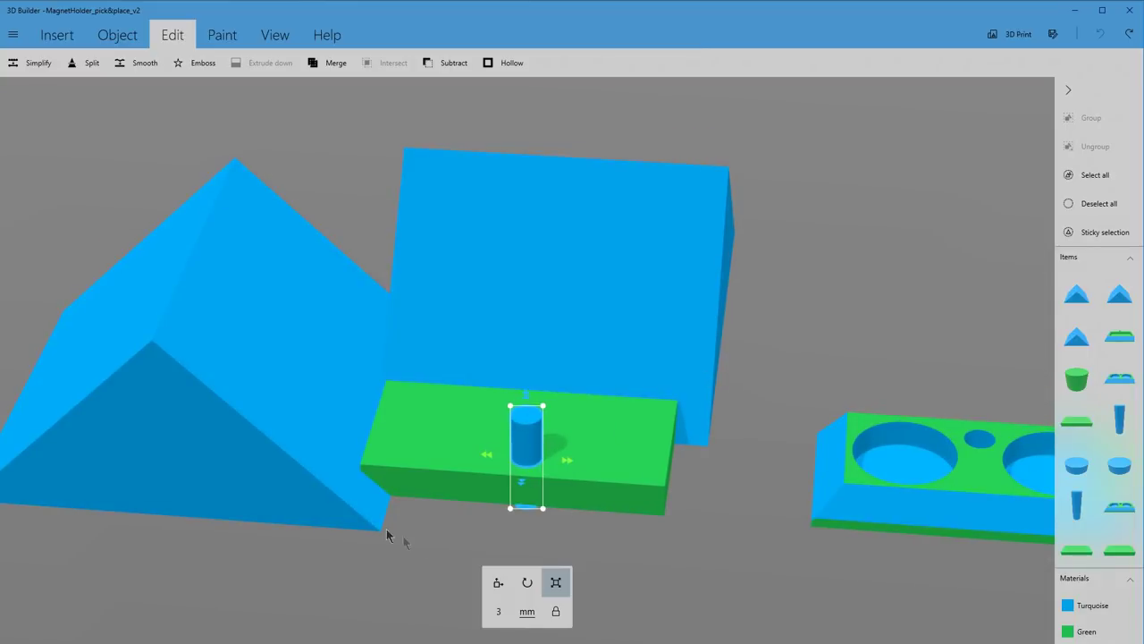
left_click(333, 430)
left_click_drag(352, 574, 401, 560)
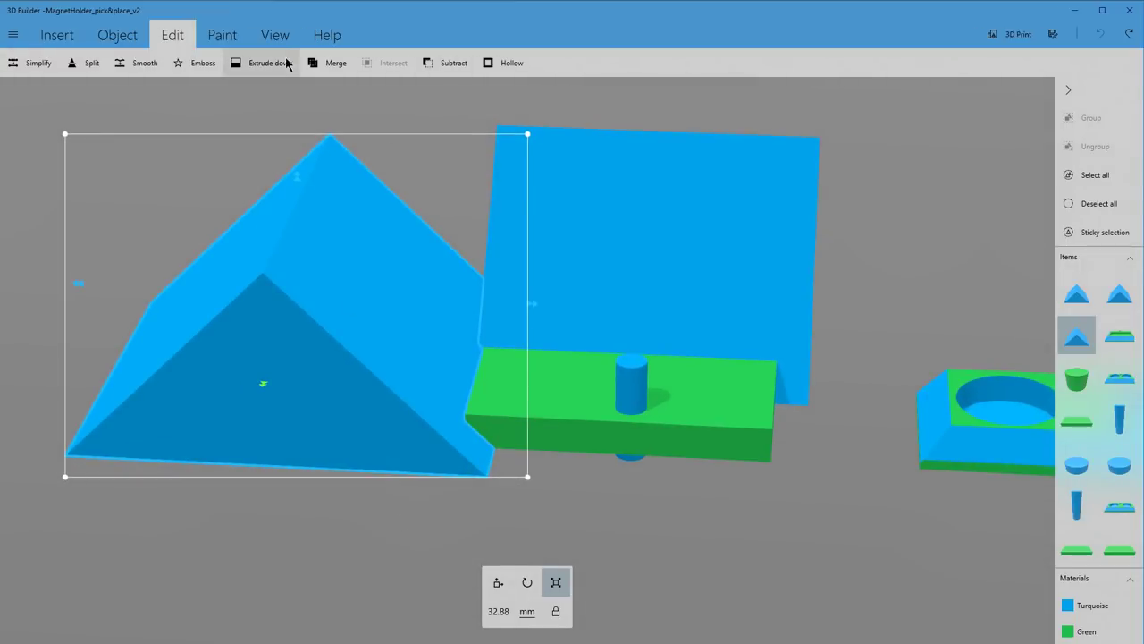
Show the Insert shapes and select the green base block beside the magnet holder.
left_click(76, 37)
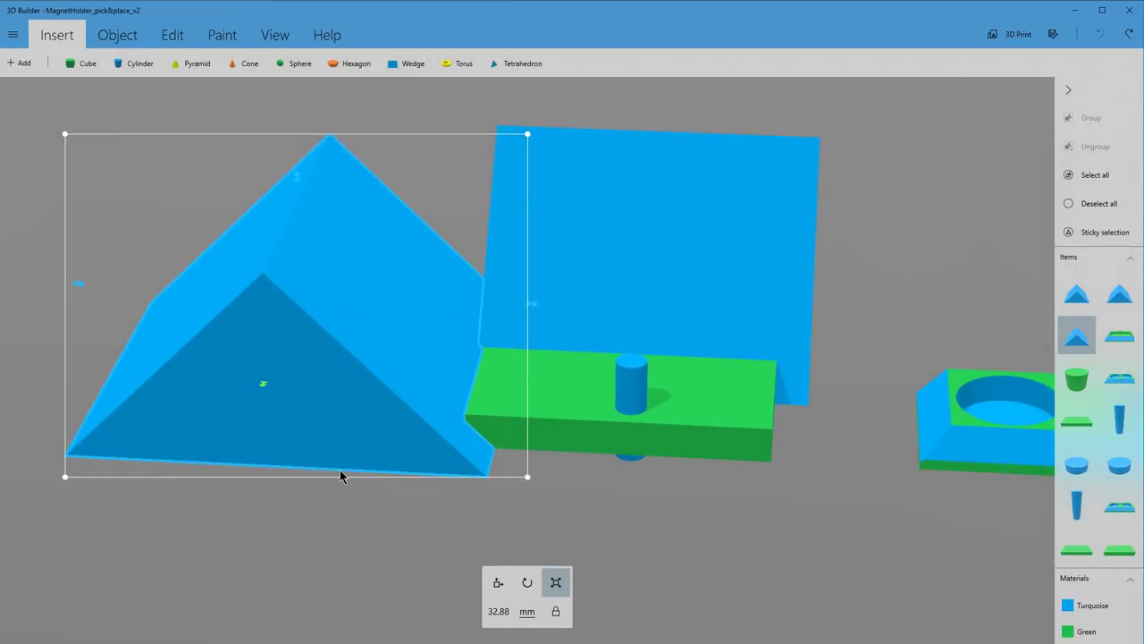
scroll(458, 553, "up", 3)
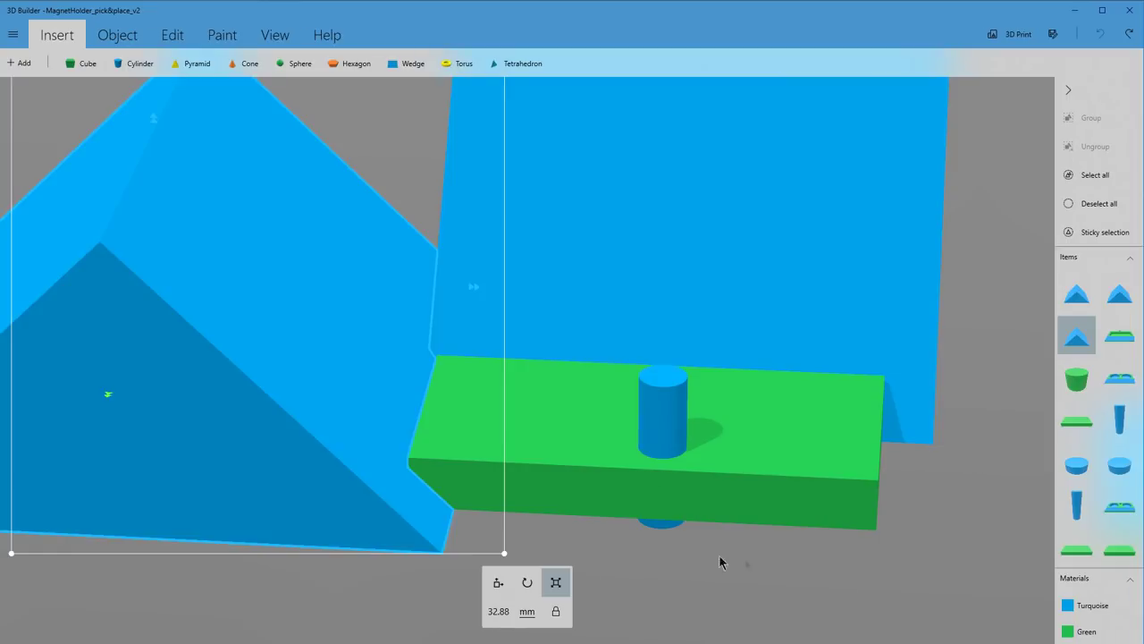
left_click_drag(720, 562, 592, 527)
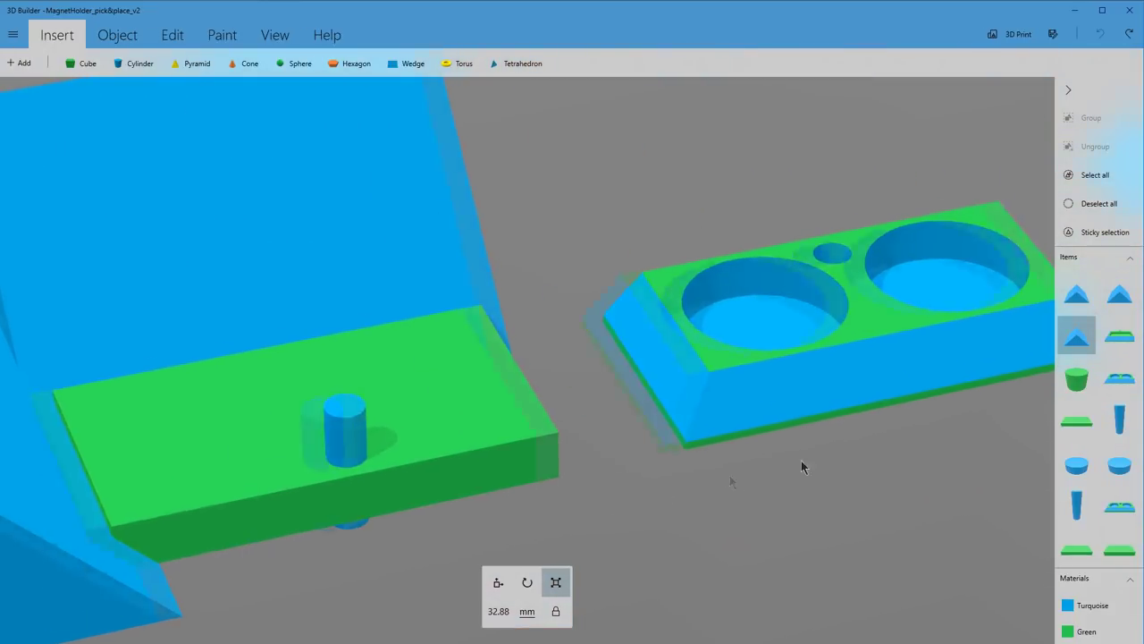
left_click_drag(801, 465, 541, 539)
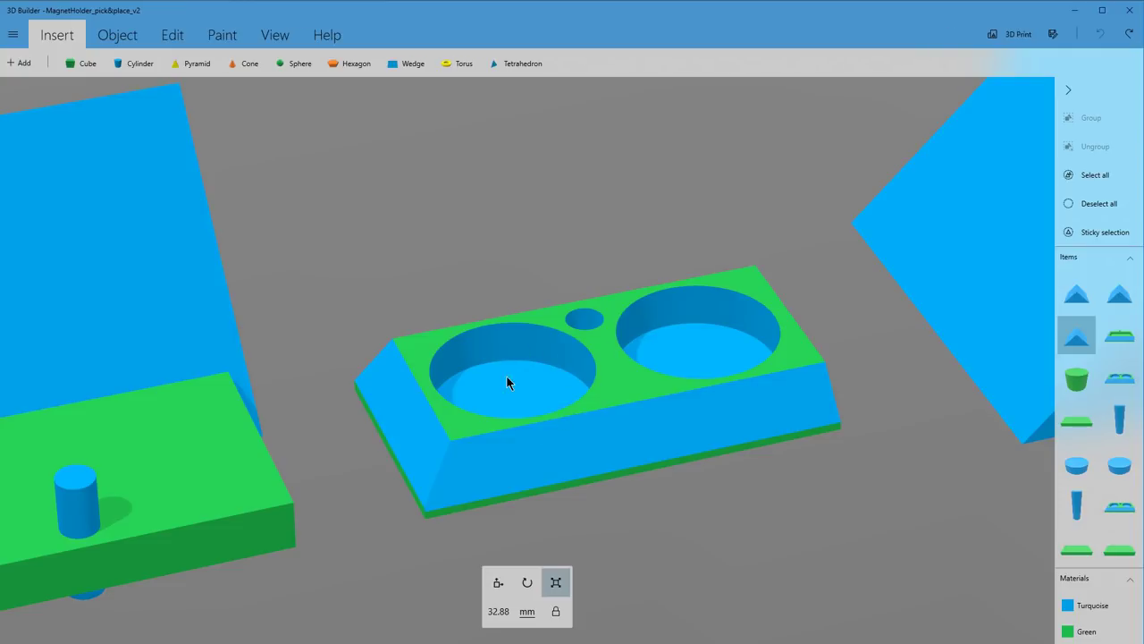
left_click_drag(885, 344, 827, 347)
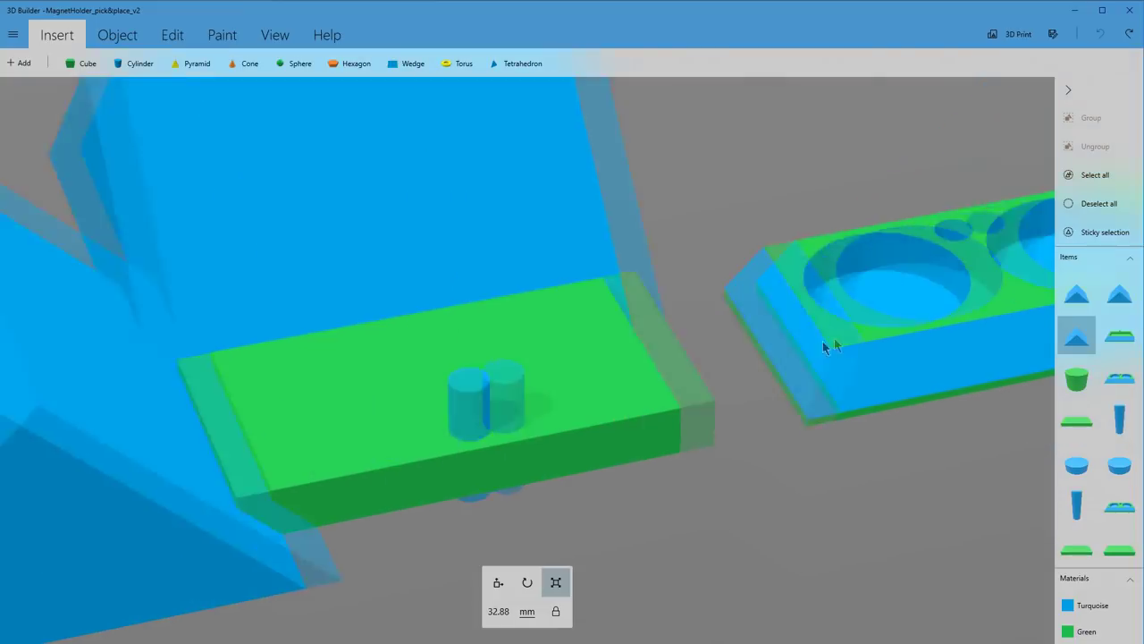
left_click(551, 428)
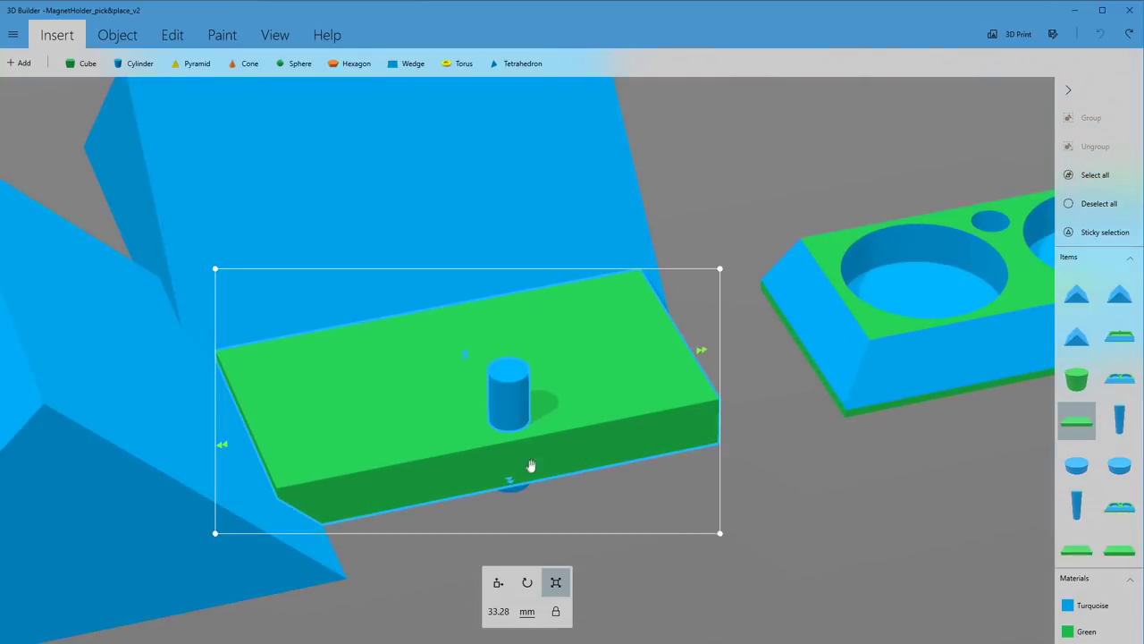
left_click_drag(825, 480, 801, 485)
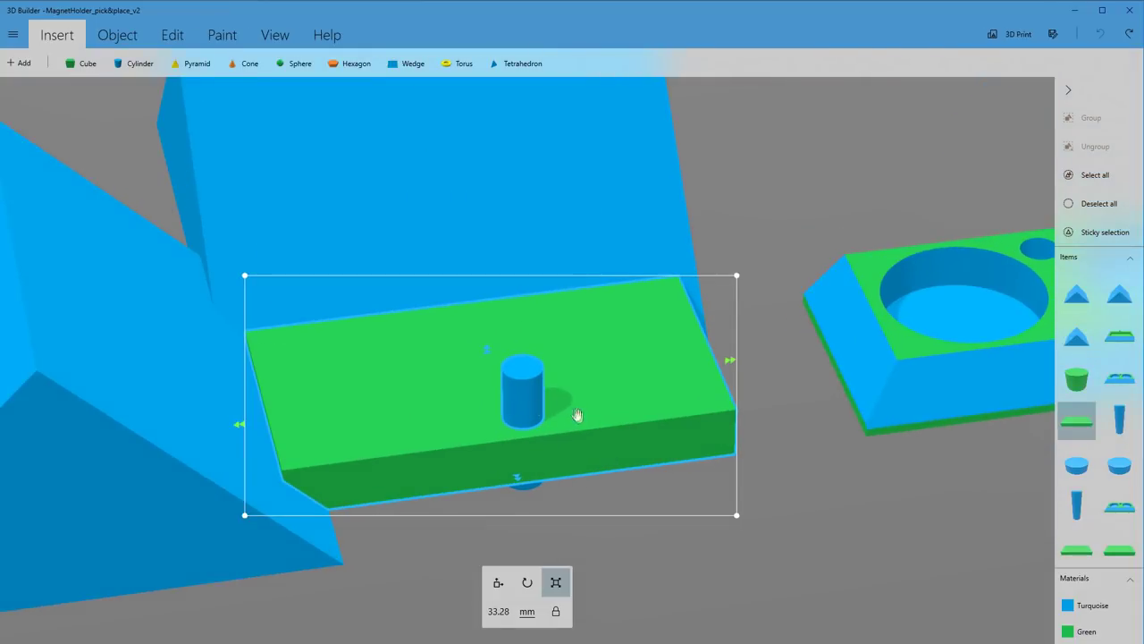
left_click_drag(889, 439, 639, 463)
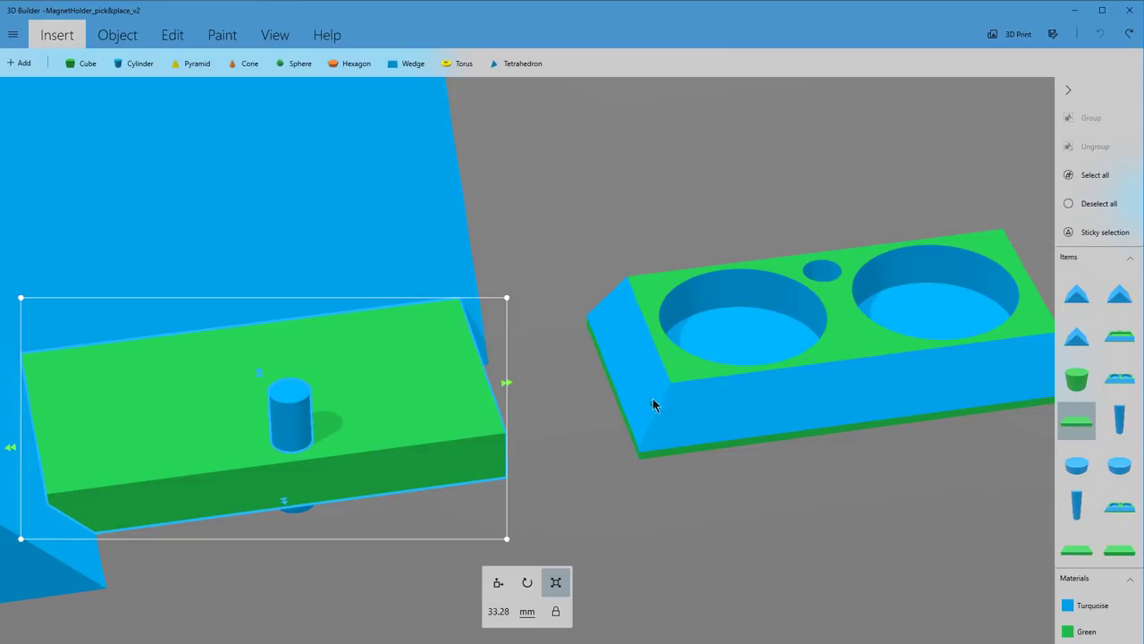
right_click_drag(876, 438, 726, 455)
right_click_drag(1008, 417, 669, 433)
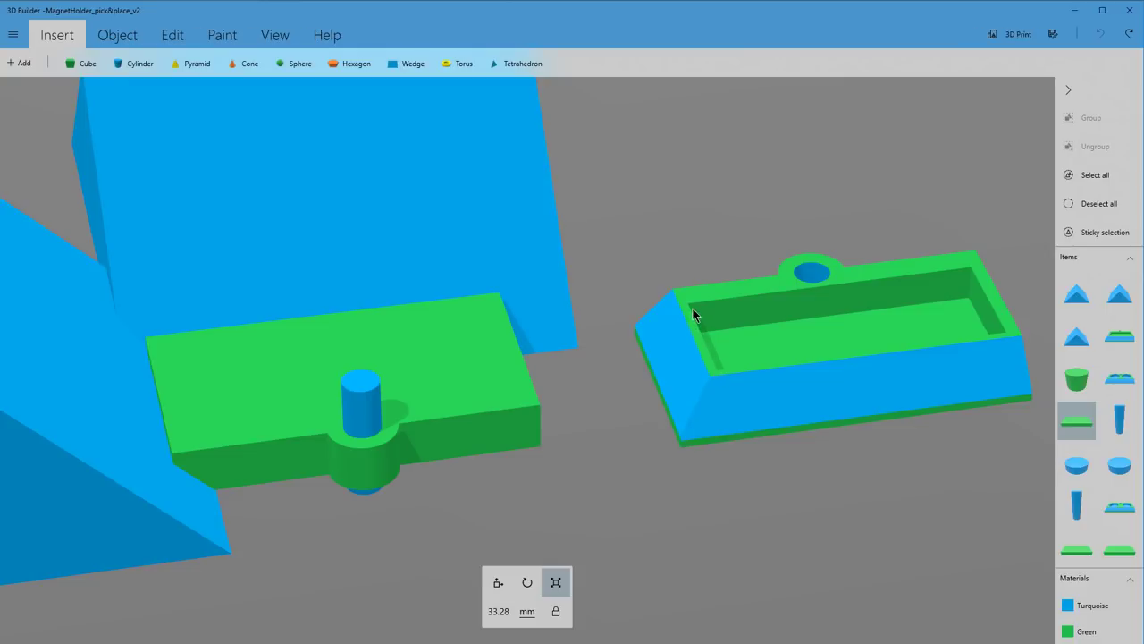
right_click_drag(539, 537, 515, 479)
left_click(515, 482)
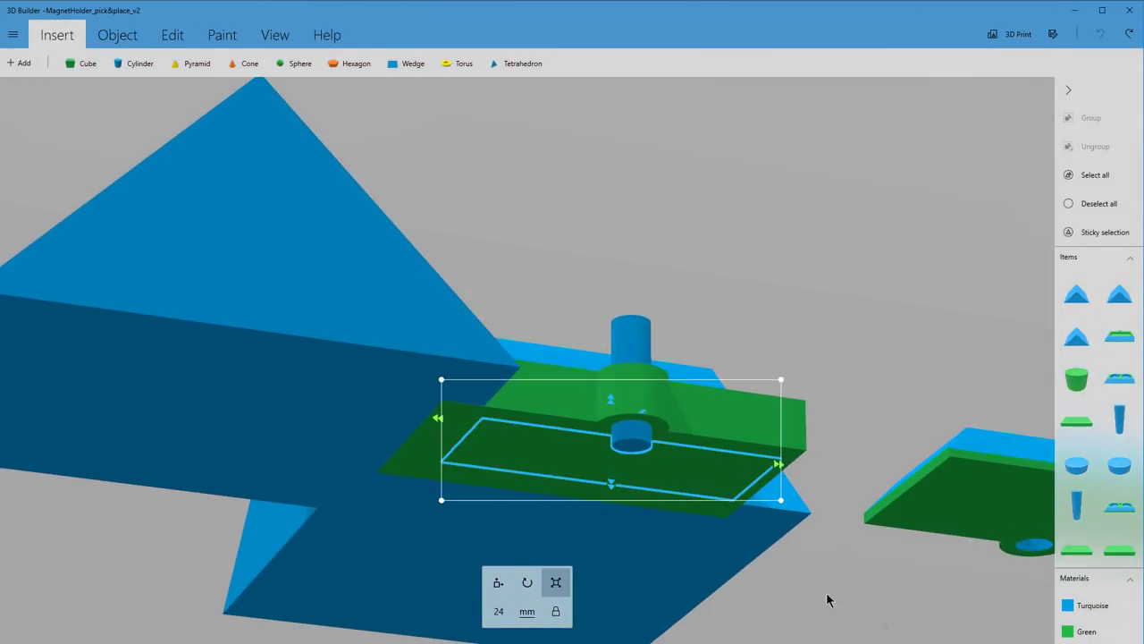
right_click_drag(793, 288, 510, 406)
right_click_drag(625, 386, 649, 499)
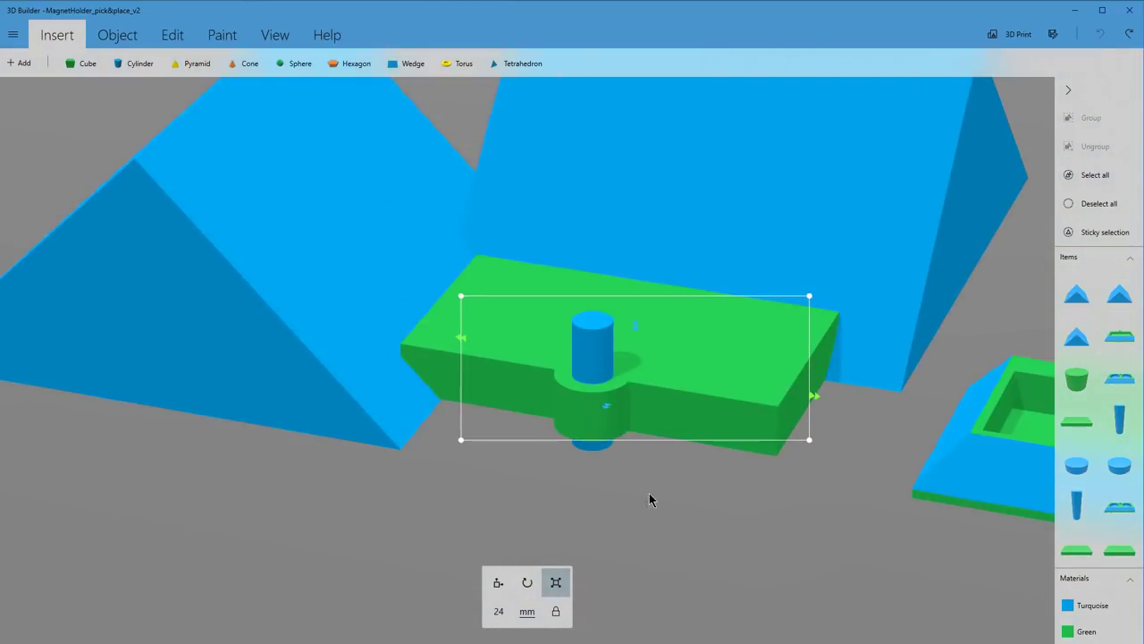
Merge the green collar cylinder into the green base.
left_click(678, 360)
left_click_drag(580, 411, 562, 432)
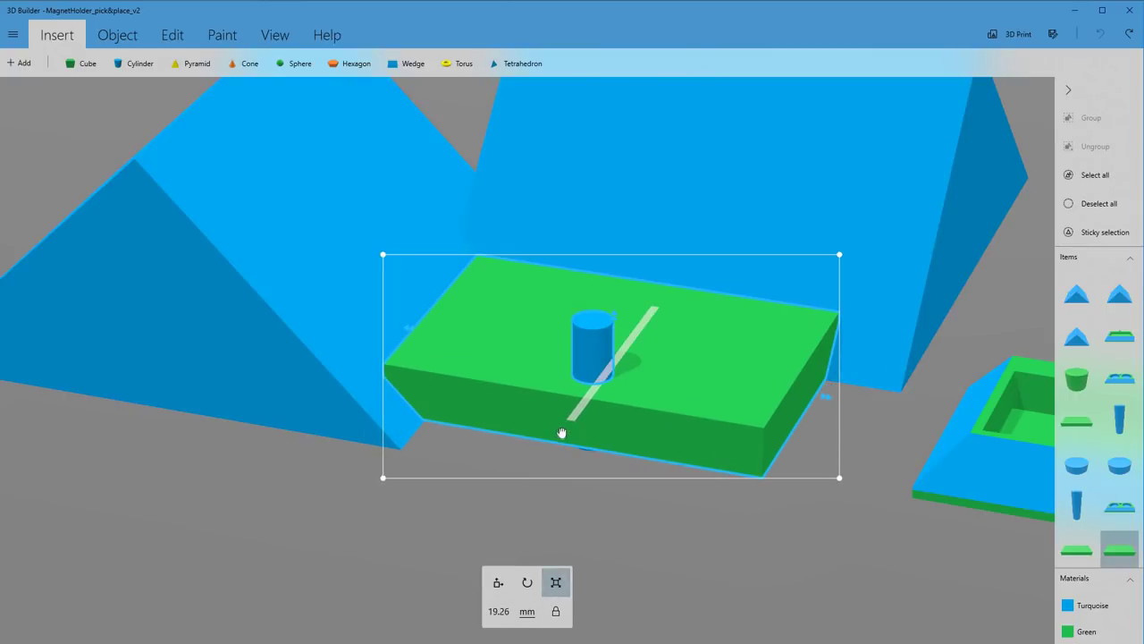
left_click(596, 399)
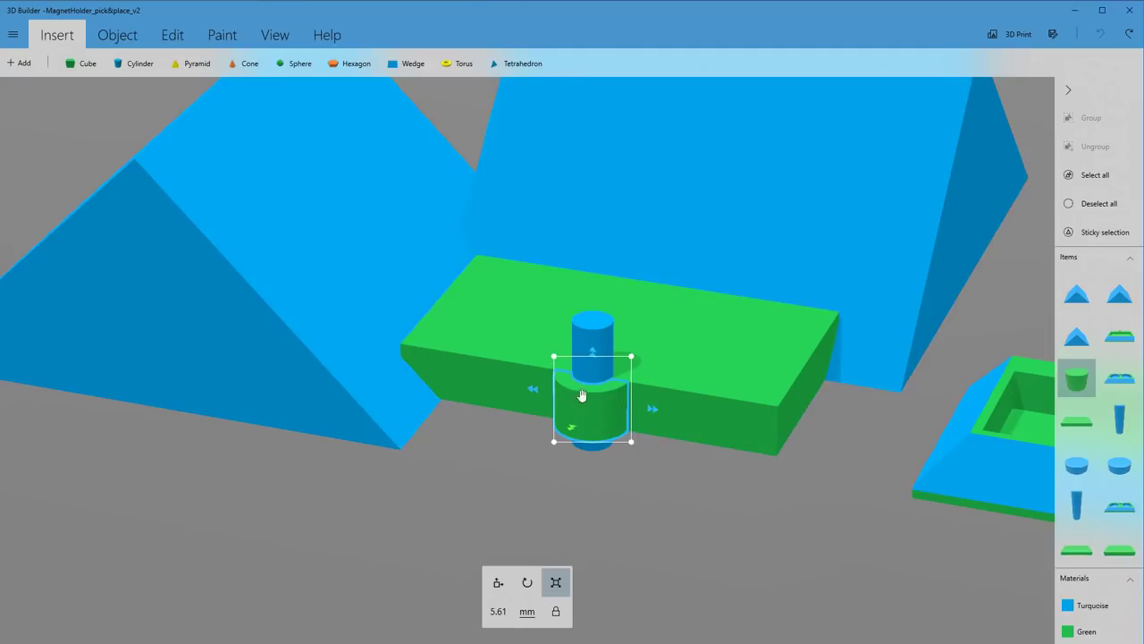
left_click(596, 338)
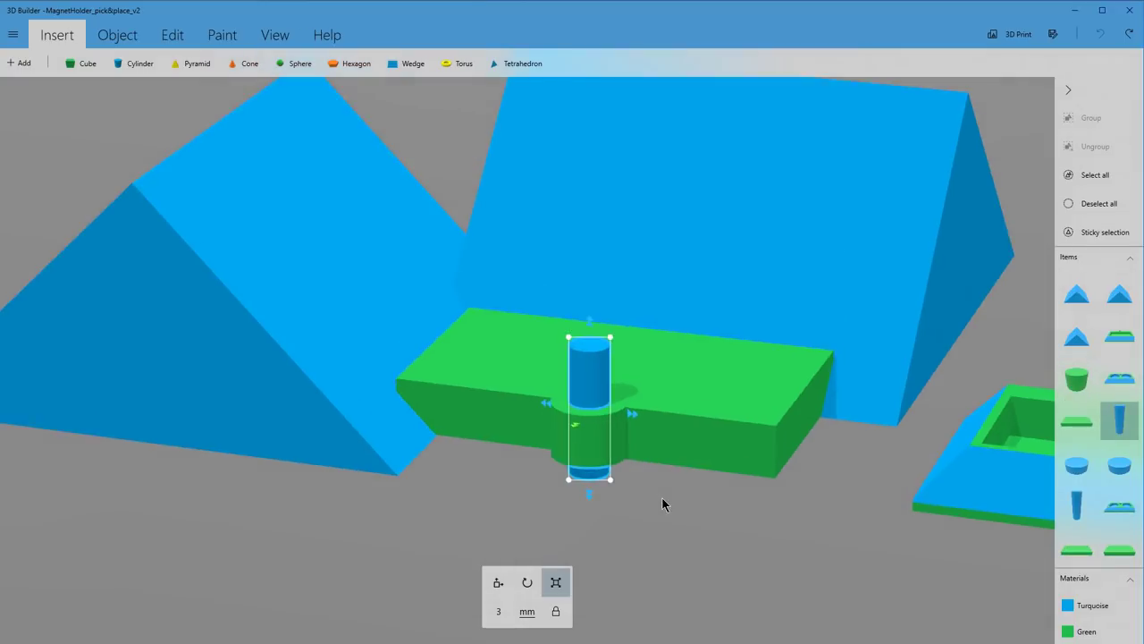
left_click(604, 414)
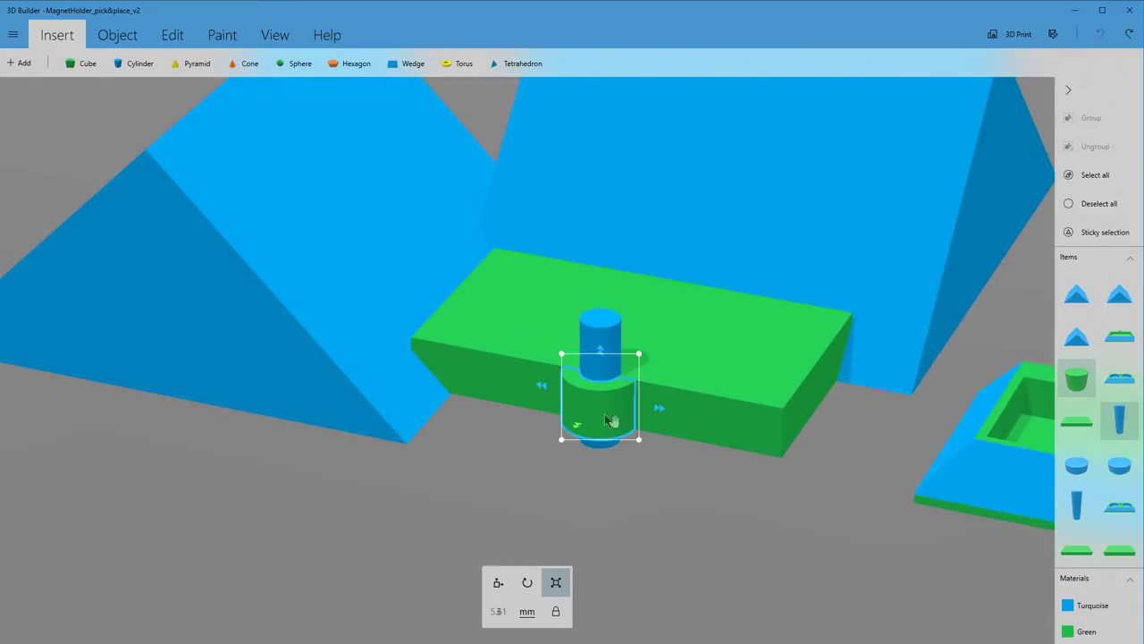
left_click(667, 373, "ctrl")
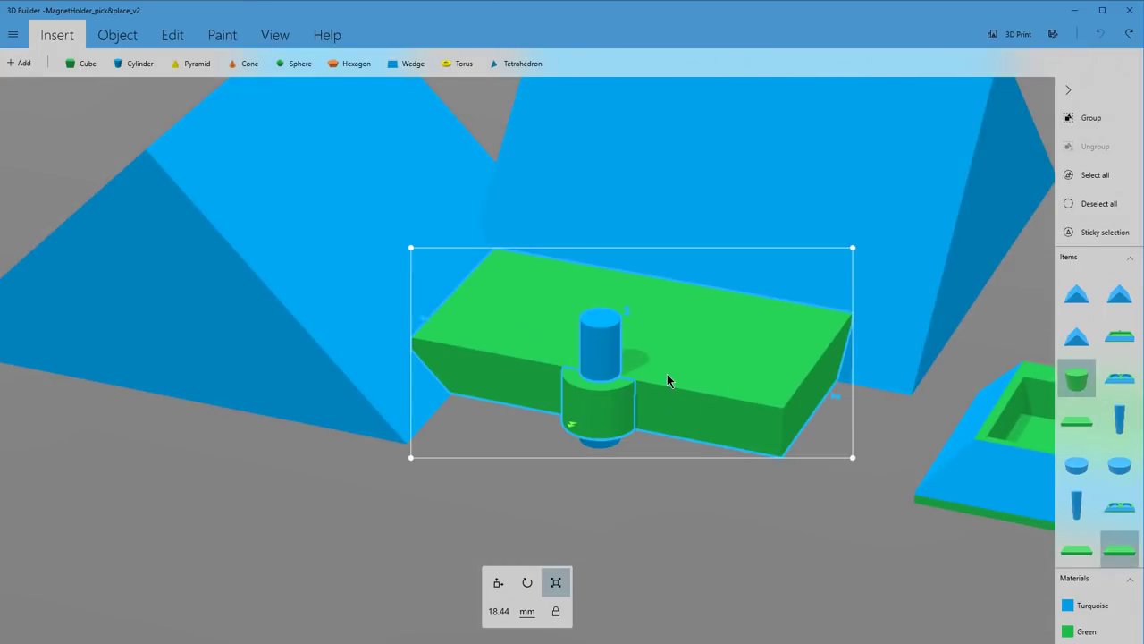
left_click(171, 39)
left_click(331, 63)
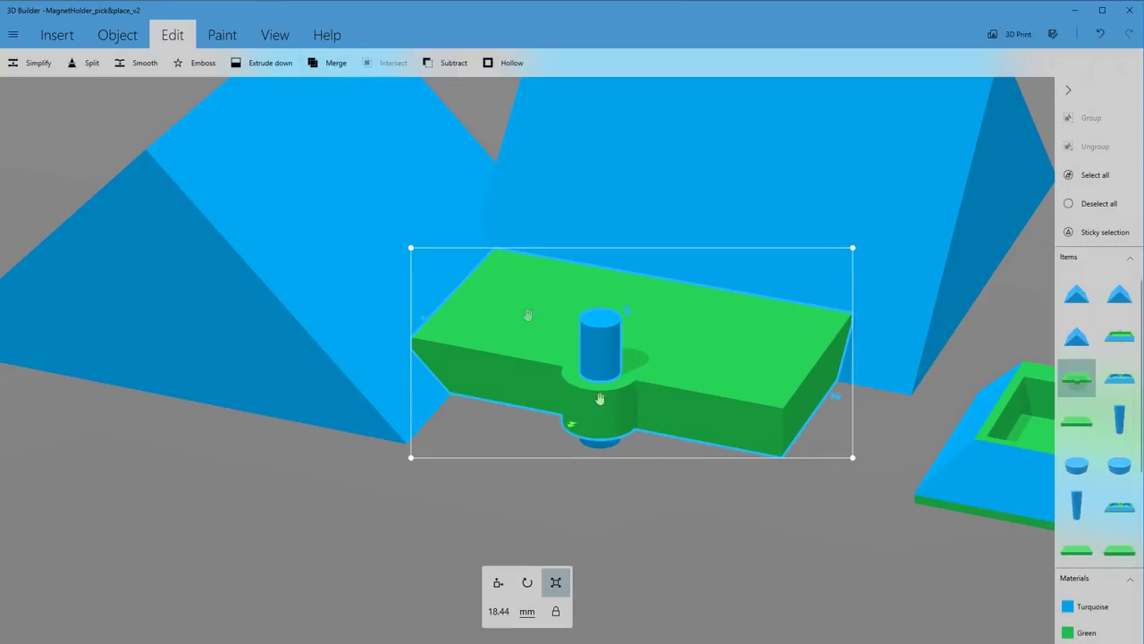
Subtract the blue pin and the underside block, leaving a pin hole and pocket.
left_click(604, 347)
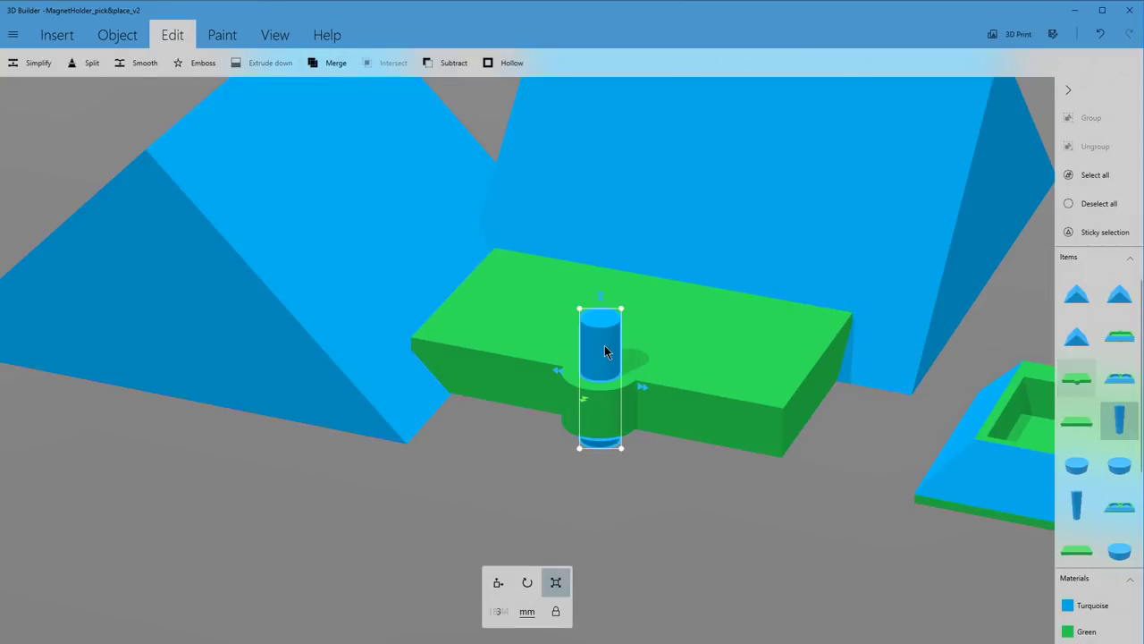
left_click(450, 62)
right_click_drag(746, 551, 620, 280)
left_click(608, 286)
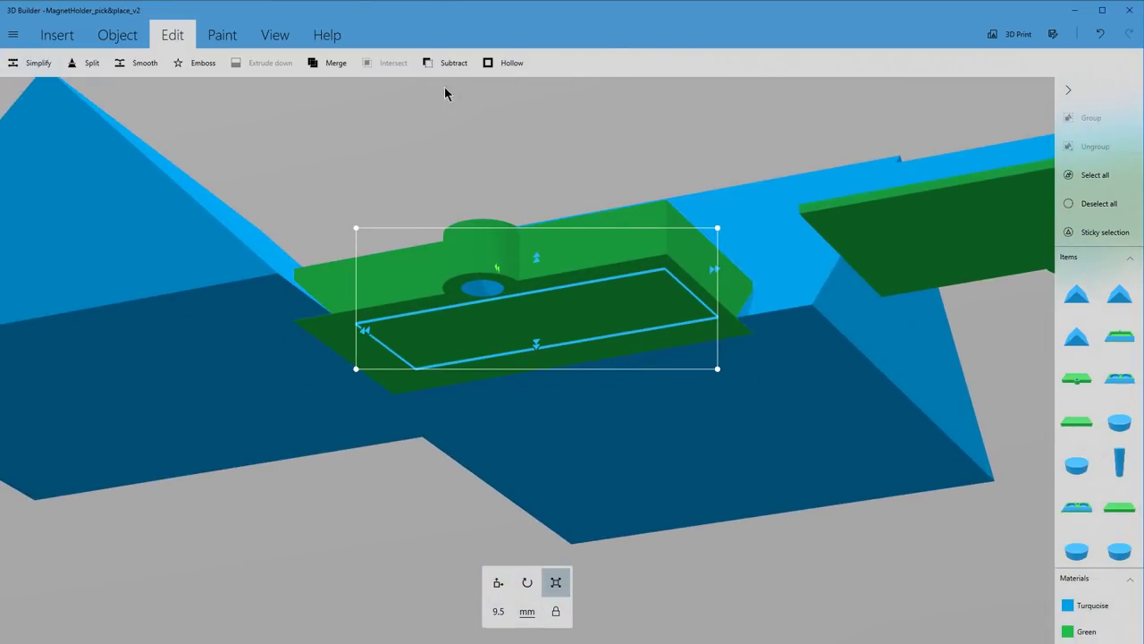
left_click(453, 63)
left_click(603, 315)
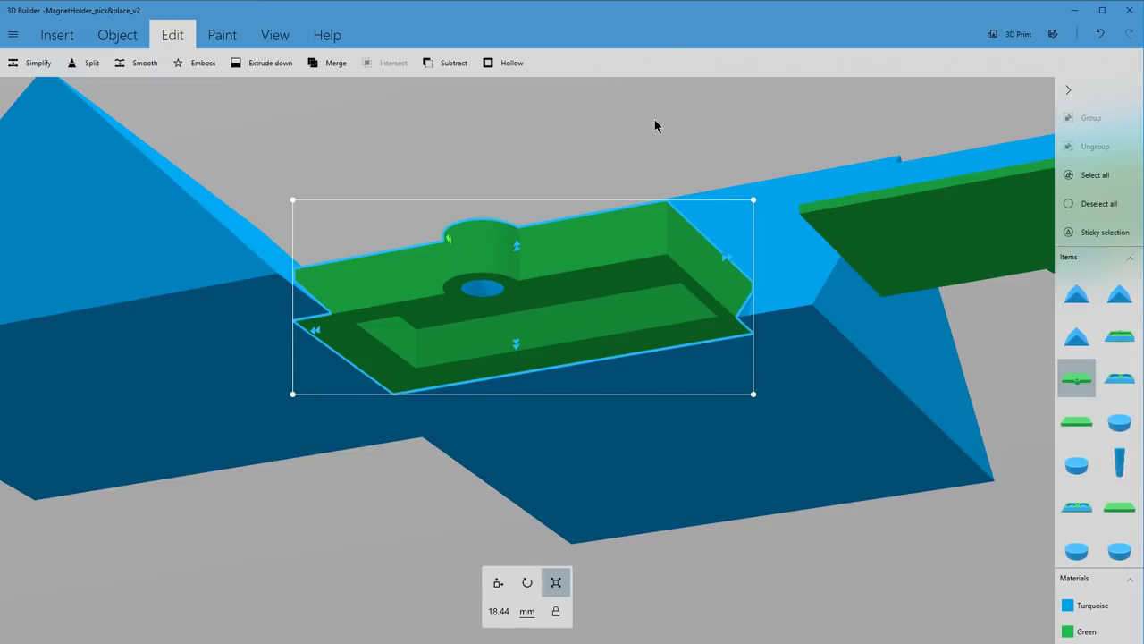
Select the large blue prism for moving.
right_click_drag(654, 122, 644, 239)
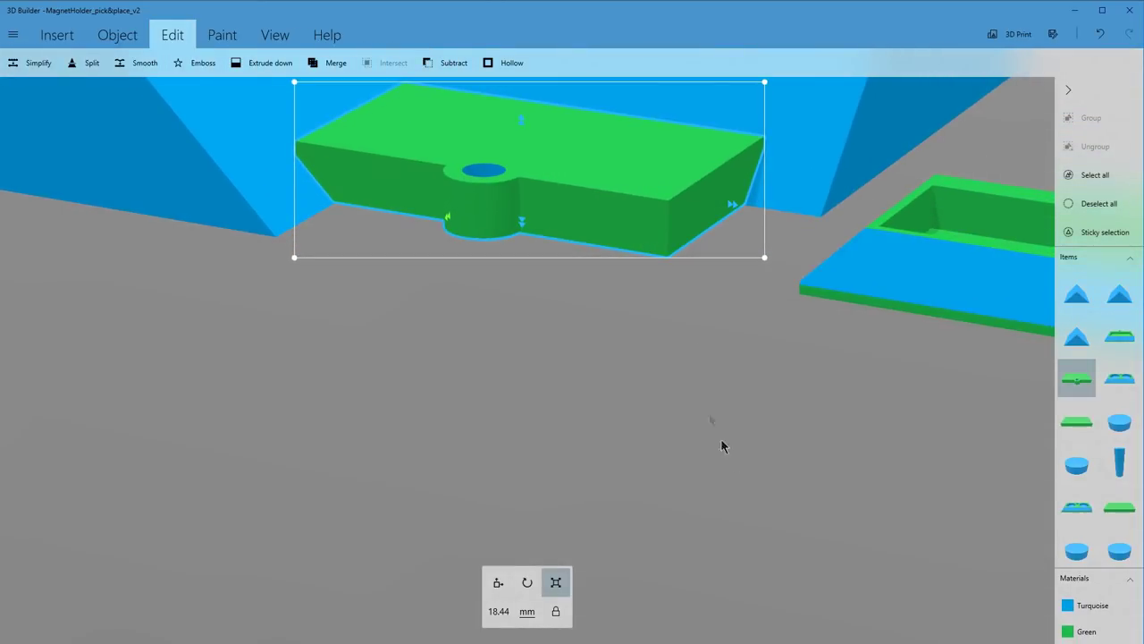
middle_click_drag(643, 341, 779, 563)
left_click(450, 322)
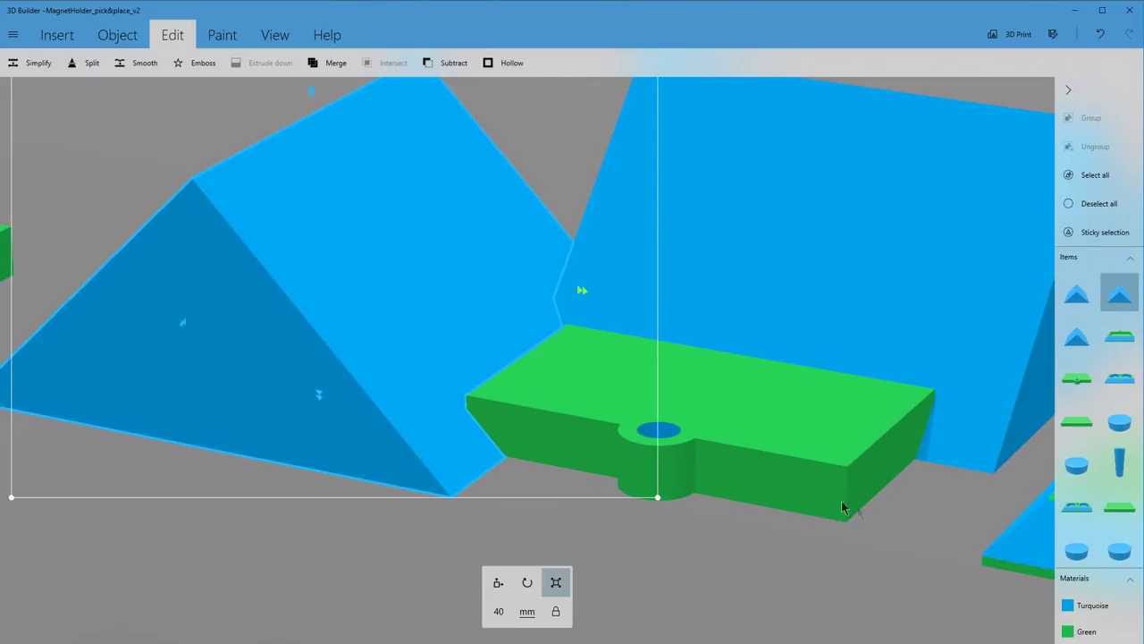
left_click(498, 583)
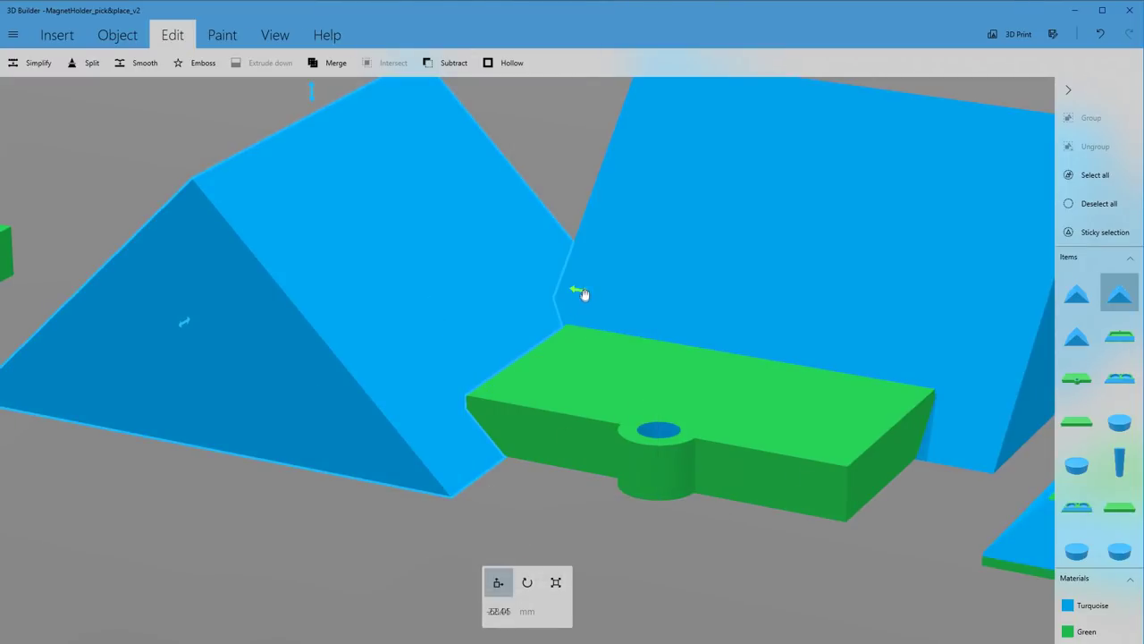
Slide the right blue wedge into place and subtract it from the holder.
left_click(500, 611)
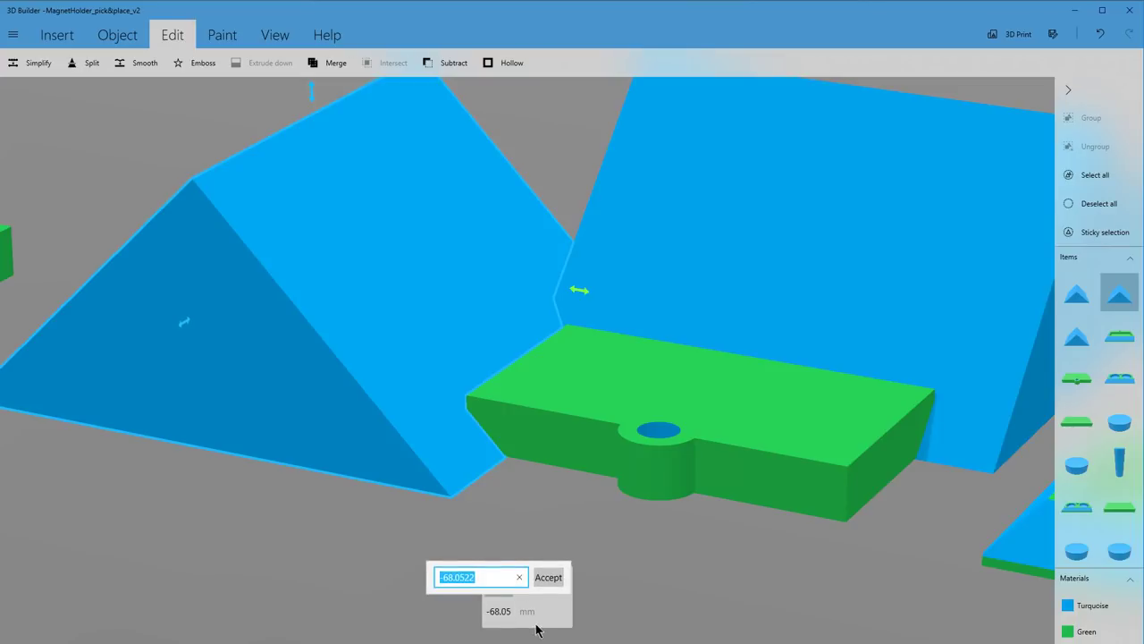
left_click(456, 309)
left_click_drag(581, 291, 466, 258)
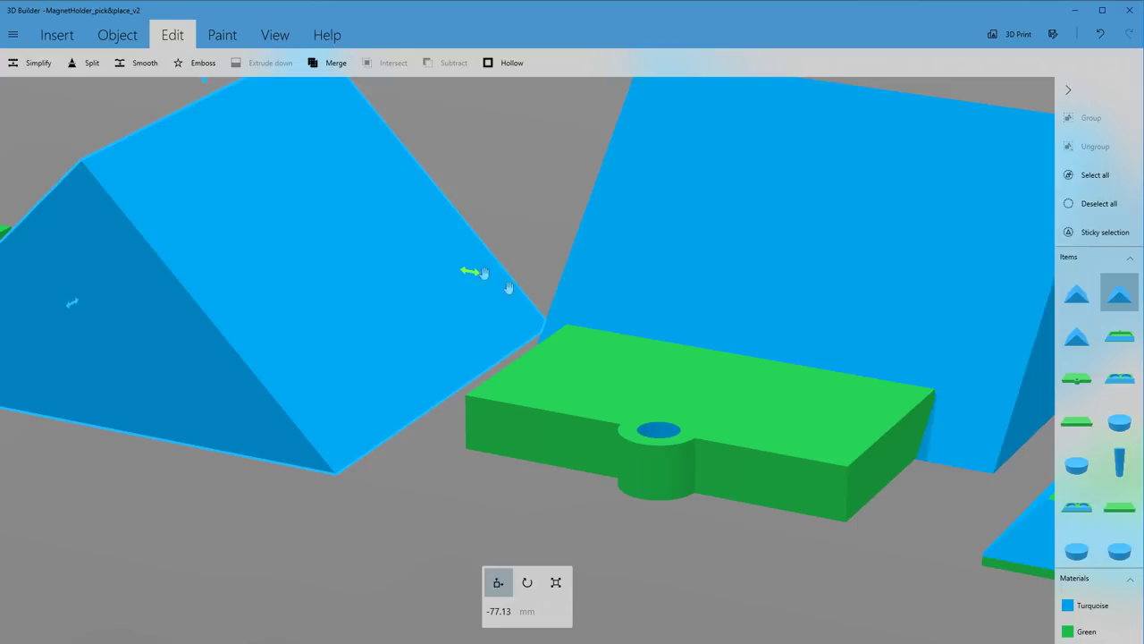
left_click(781, 259)
left_click(454, 62)
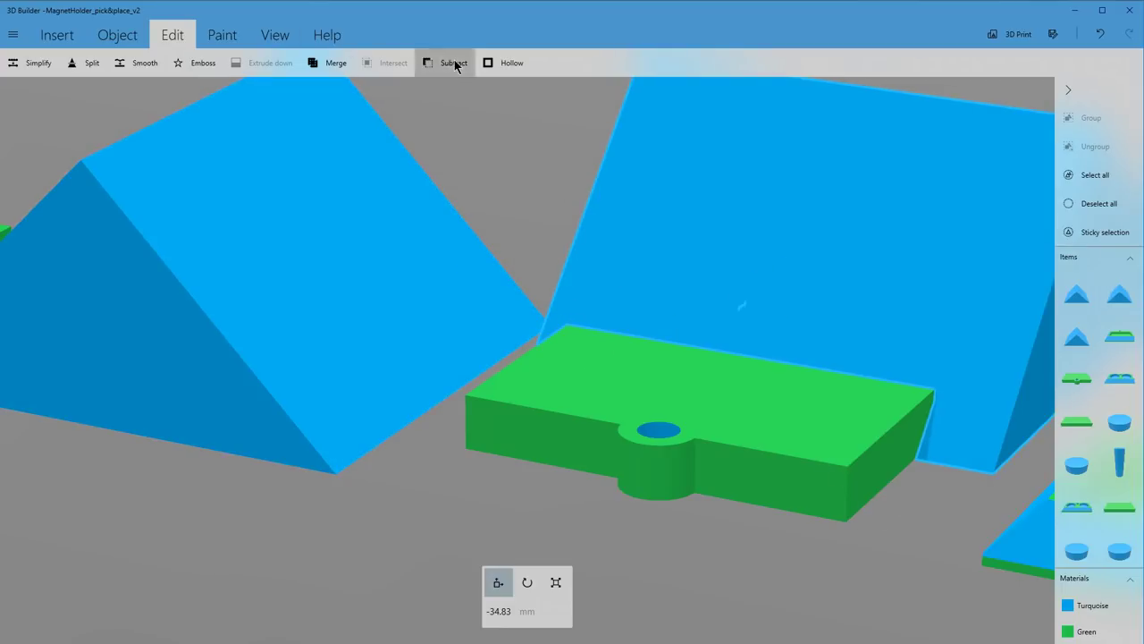
Move the left wedge to -68.0522 mm and subtract it from the holder.
left_click(498, 612)
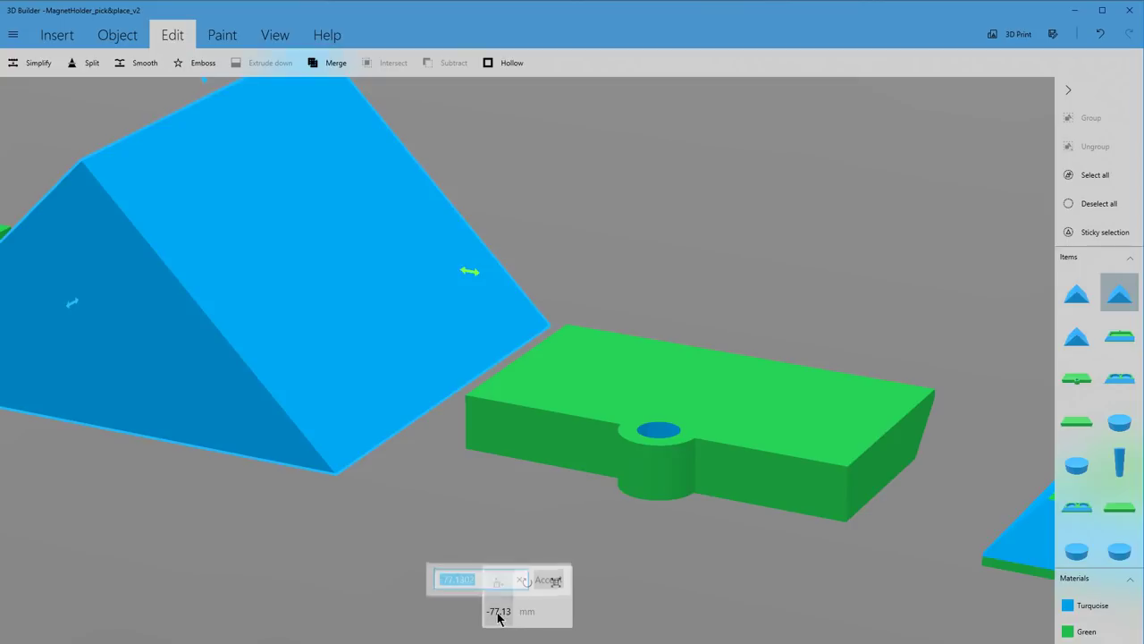
key("ctrl+v")
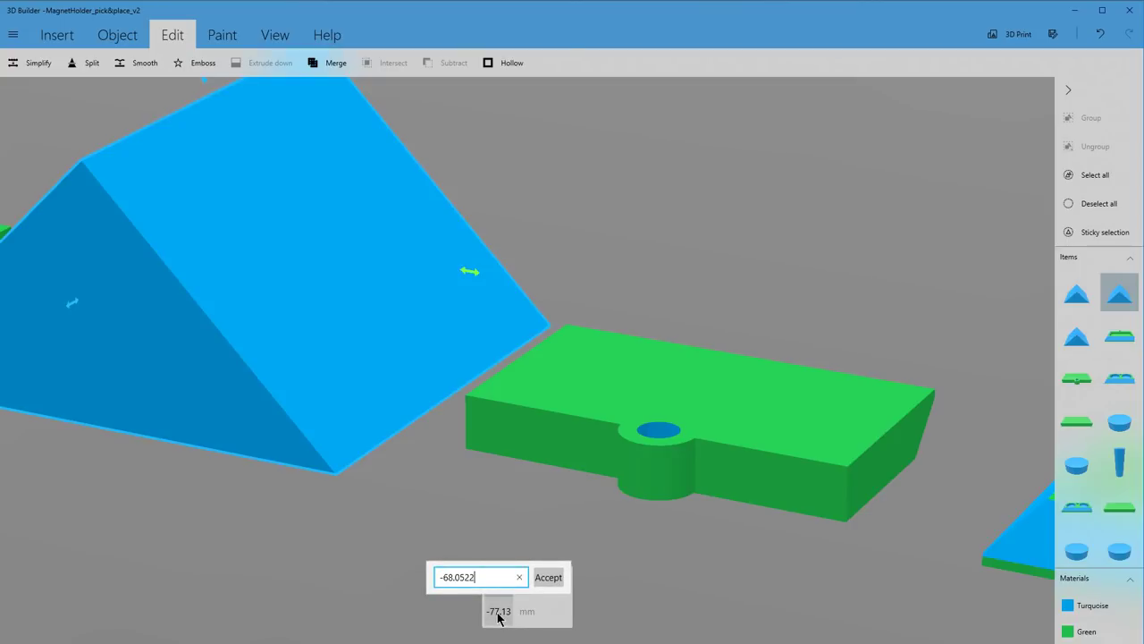
key("Return")
left_click(456, 63)
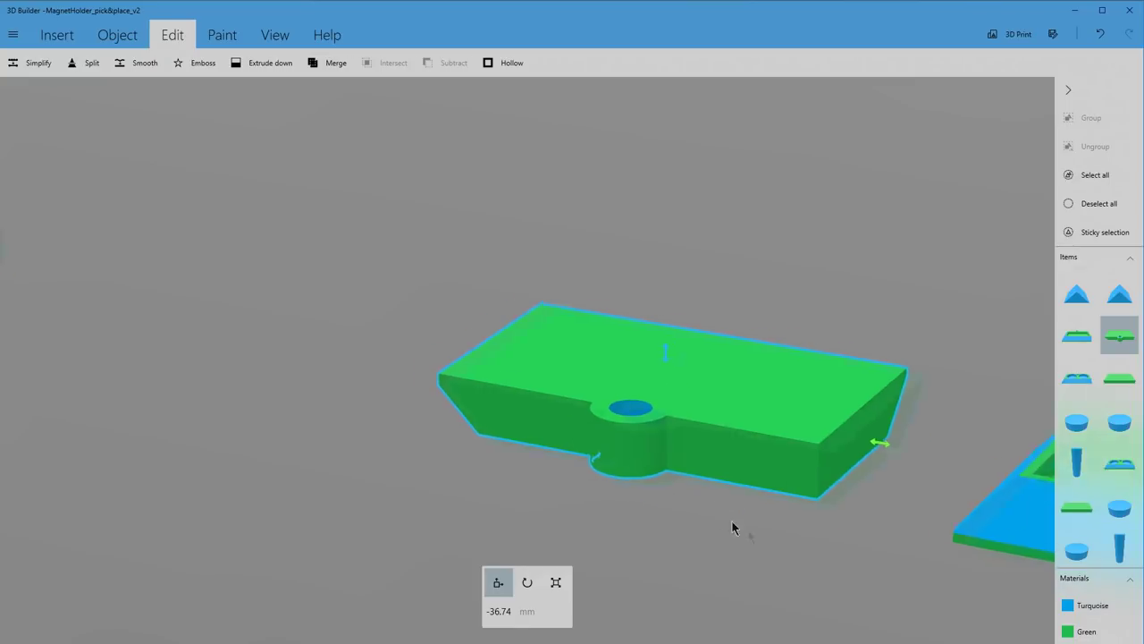
Rotate the green holder by 180°.
left_click(527, 582)
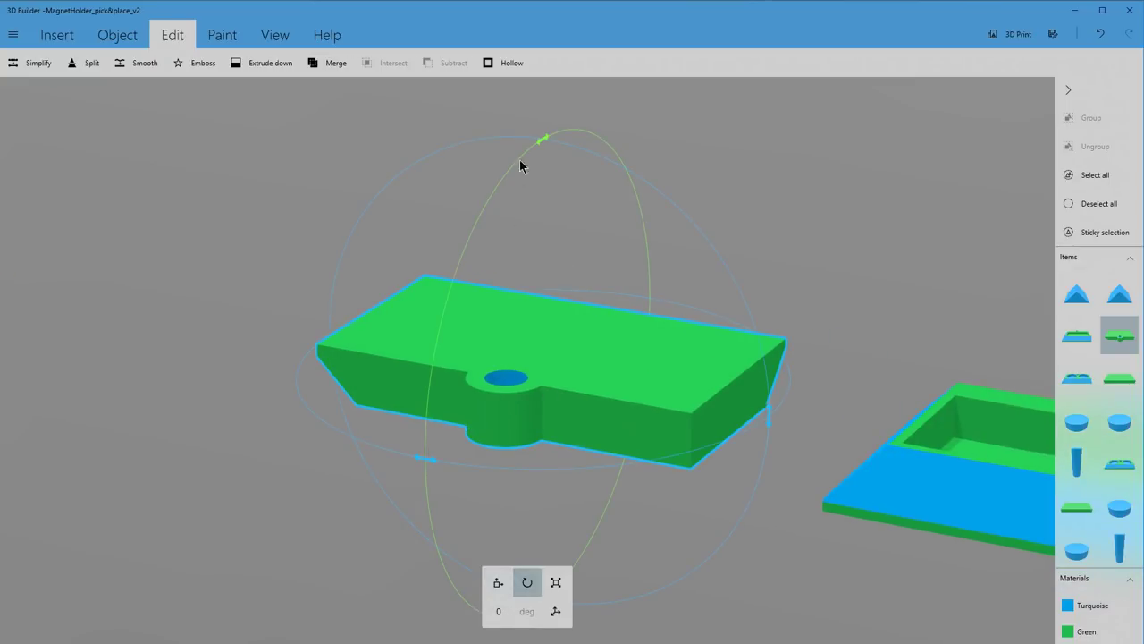
left_click(498, 611)
type("180")
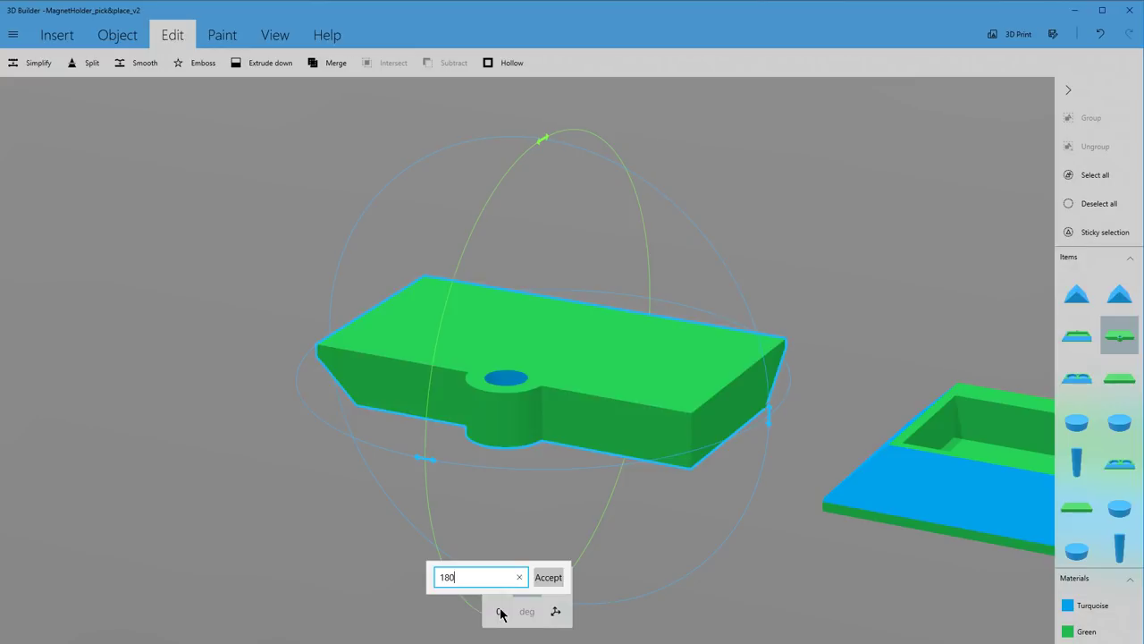
key("Return")
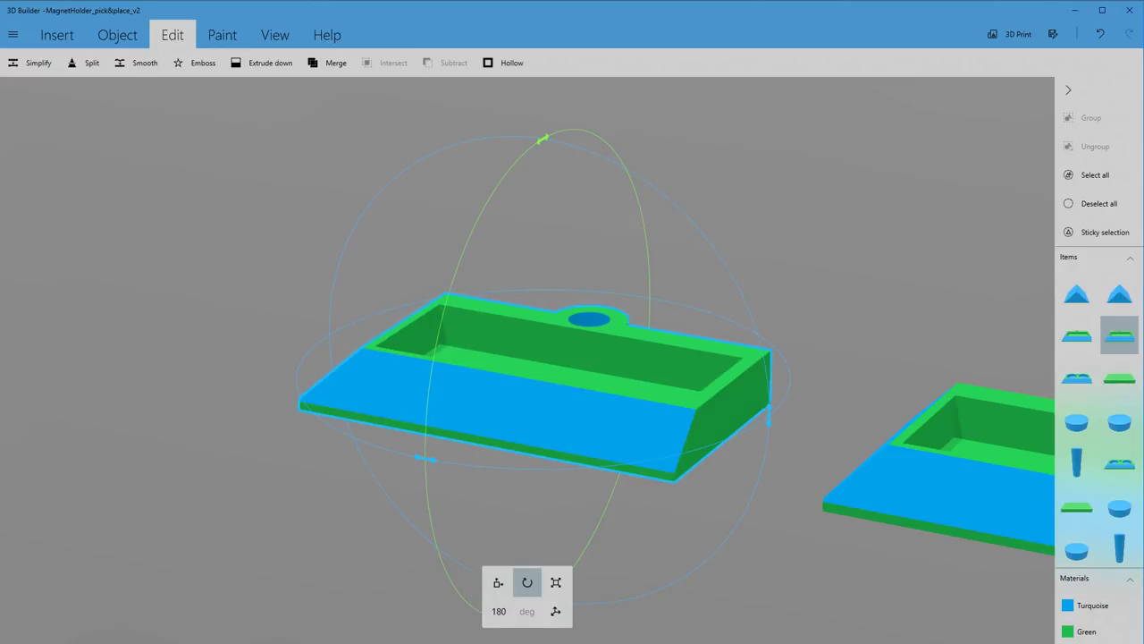
left_click(498, 582)
View the scene from above and select every object.
left_click_drag(254, 218, 314, 310)
scroll(572, 309, "down", 5)
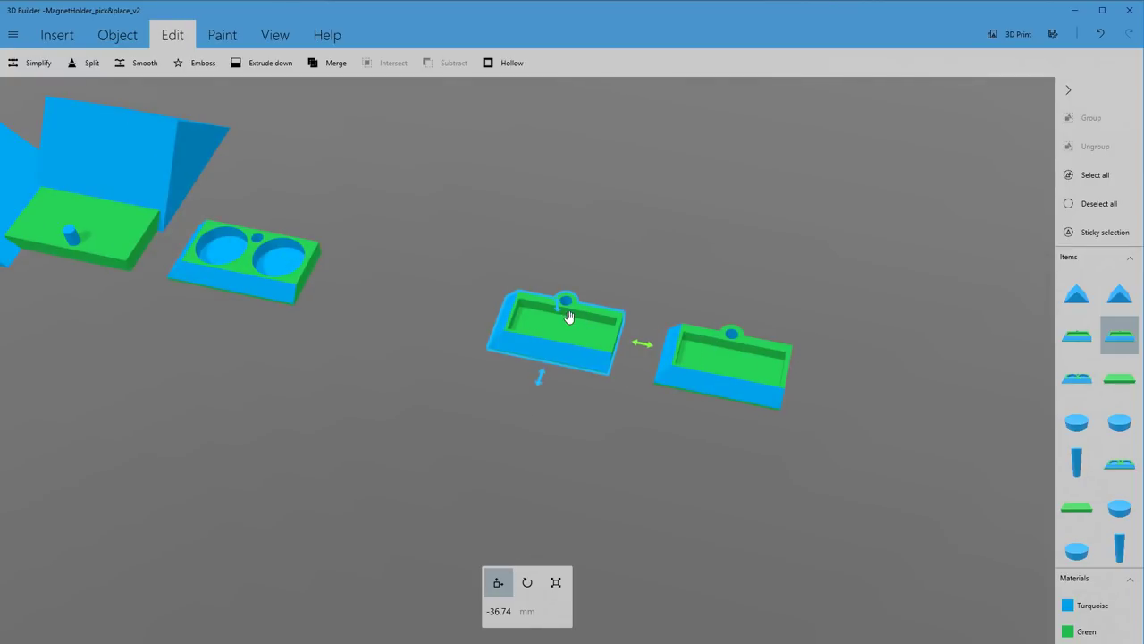
left_click_drag(628, 372, 700, 228)
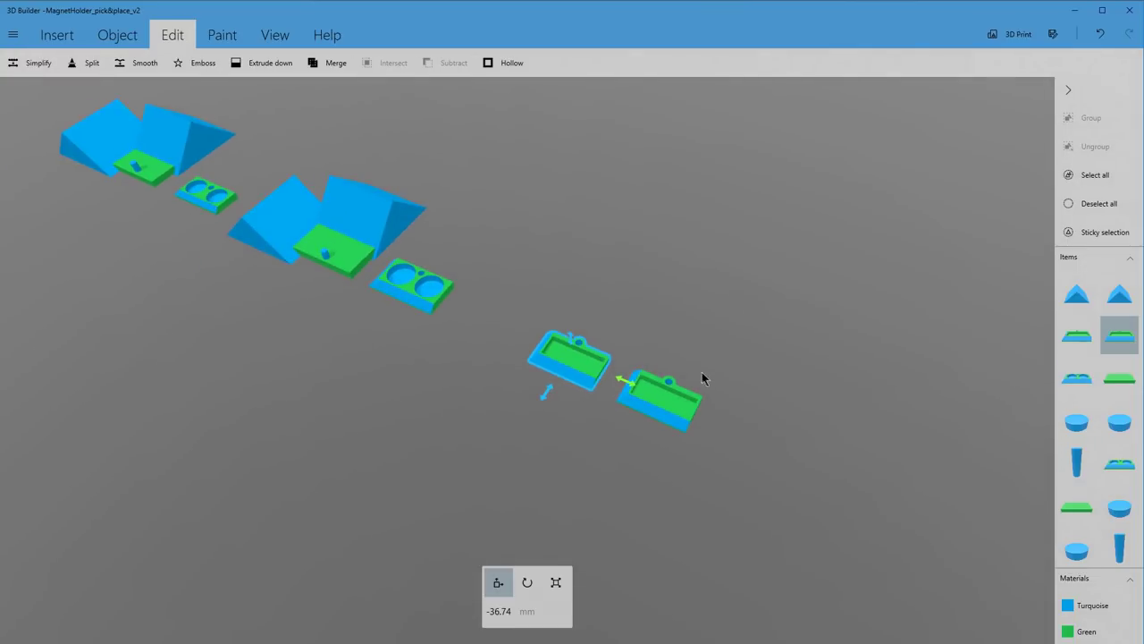
key("ctrl+a")
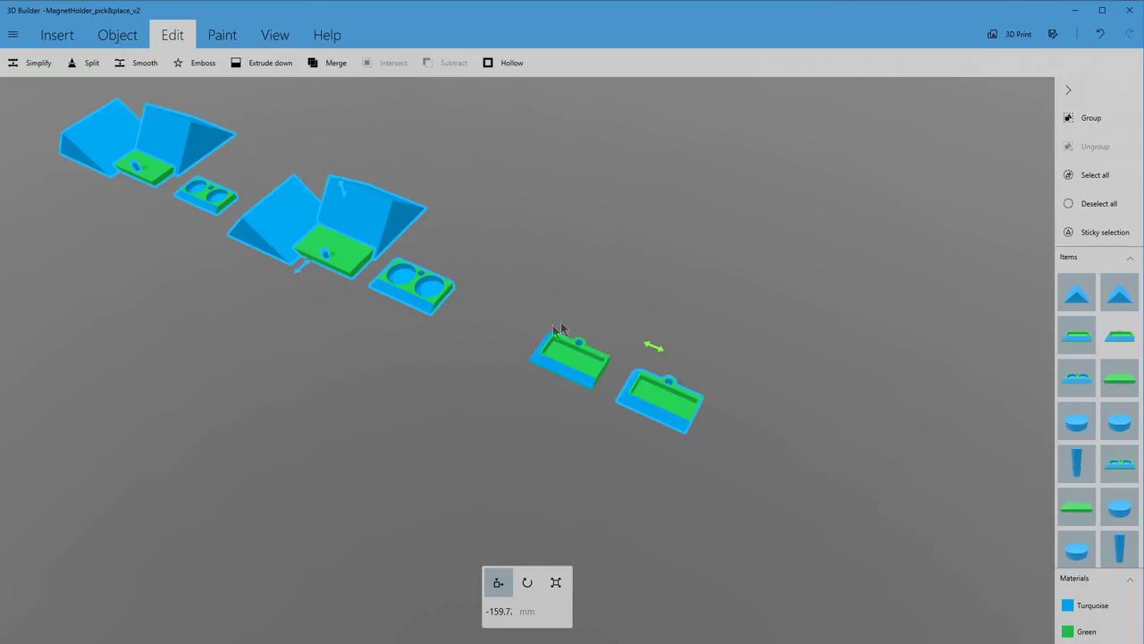
Delete all parts except the single bevelled holder.
key("Delete")
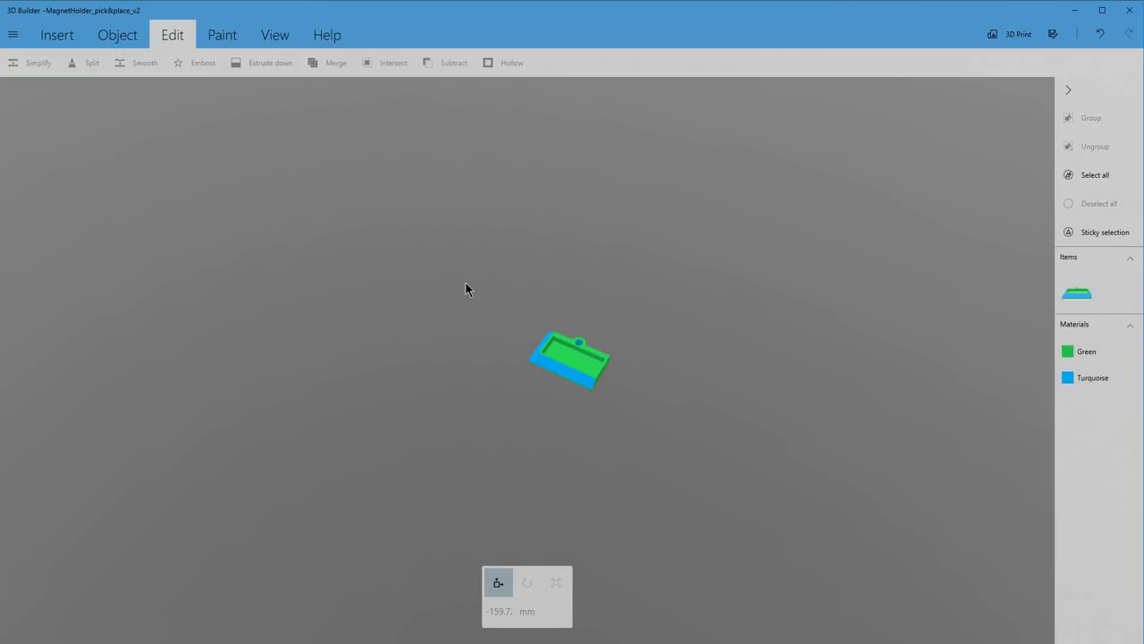
left_click(14, 34)
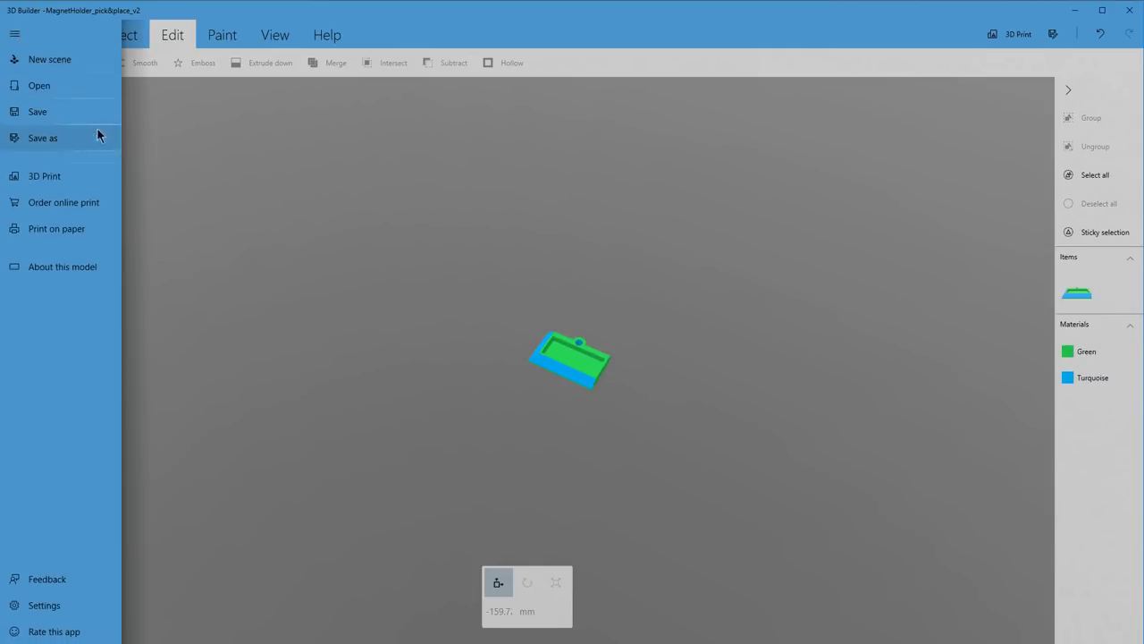
left_click(52, 138)
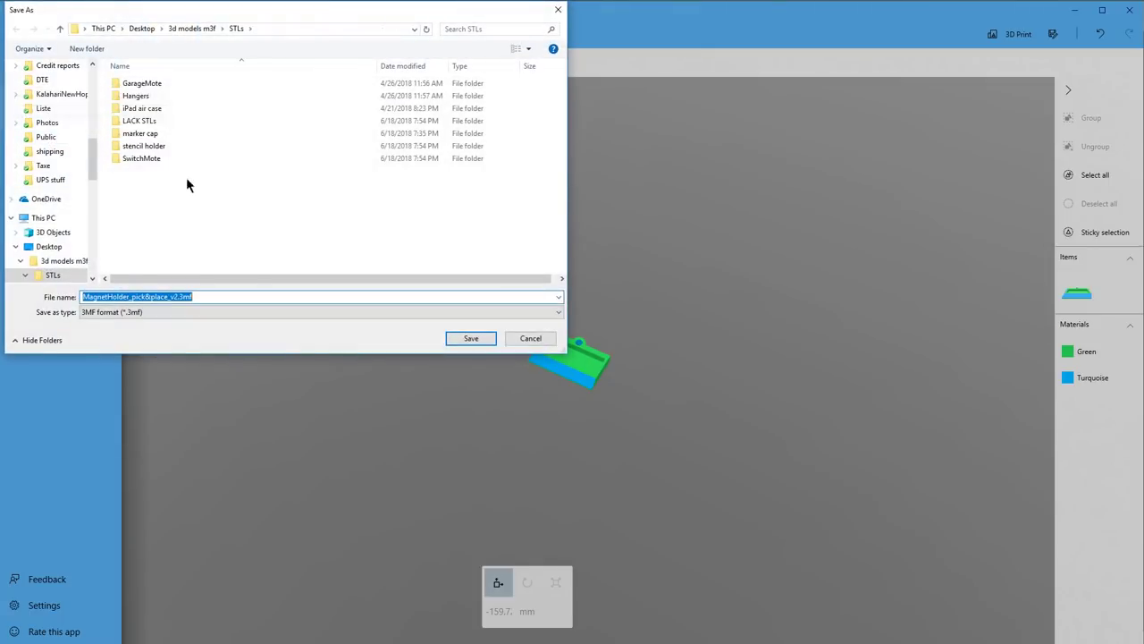
Choose STL format (*.stl) as the save type, then close the save window.
left_click_drag(202, 14, 414, 161)
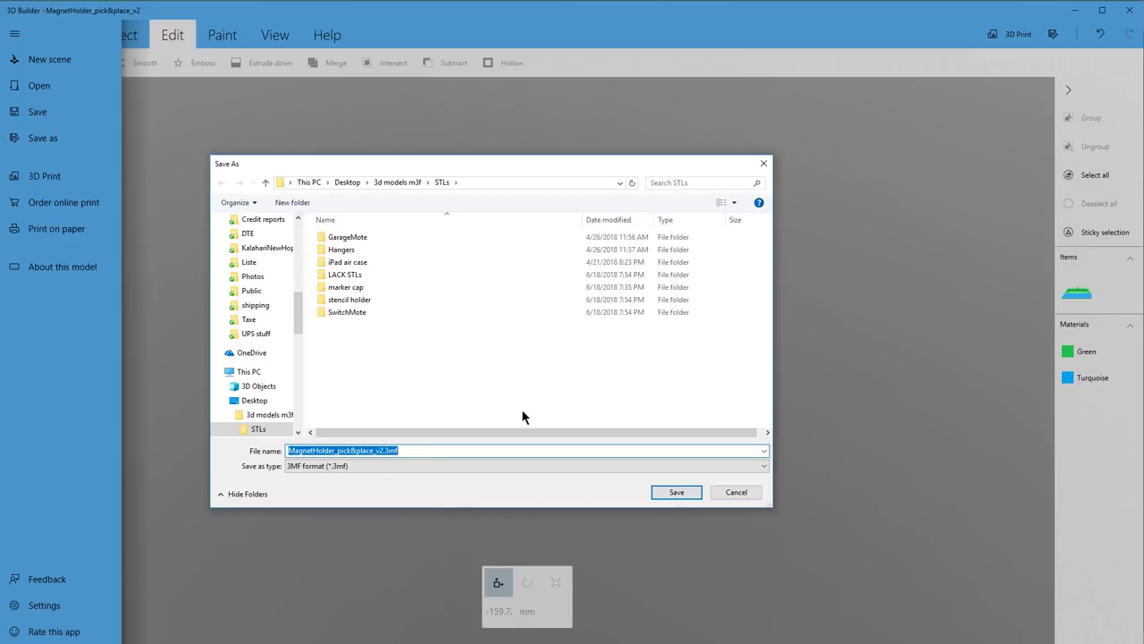
left_click(413, 465)
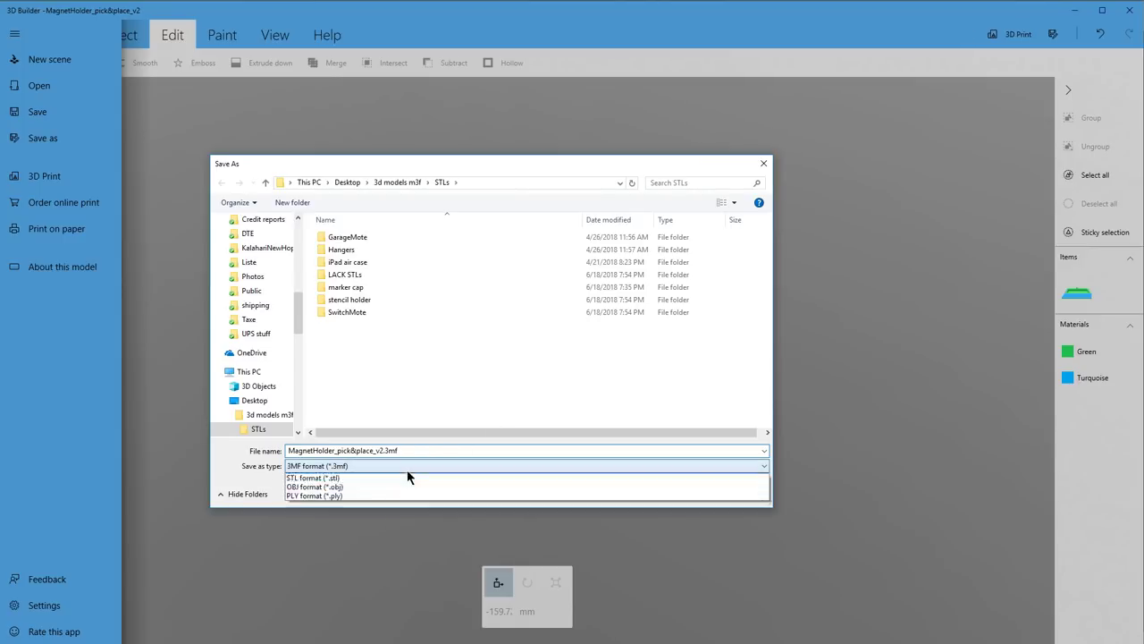
left_click(306, 487)
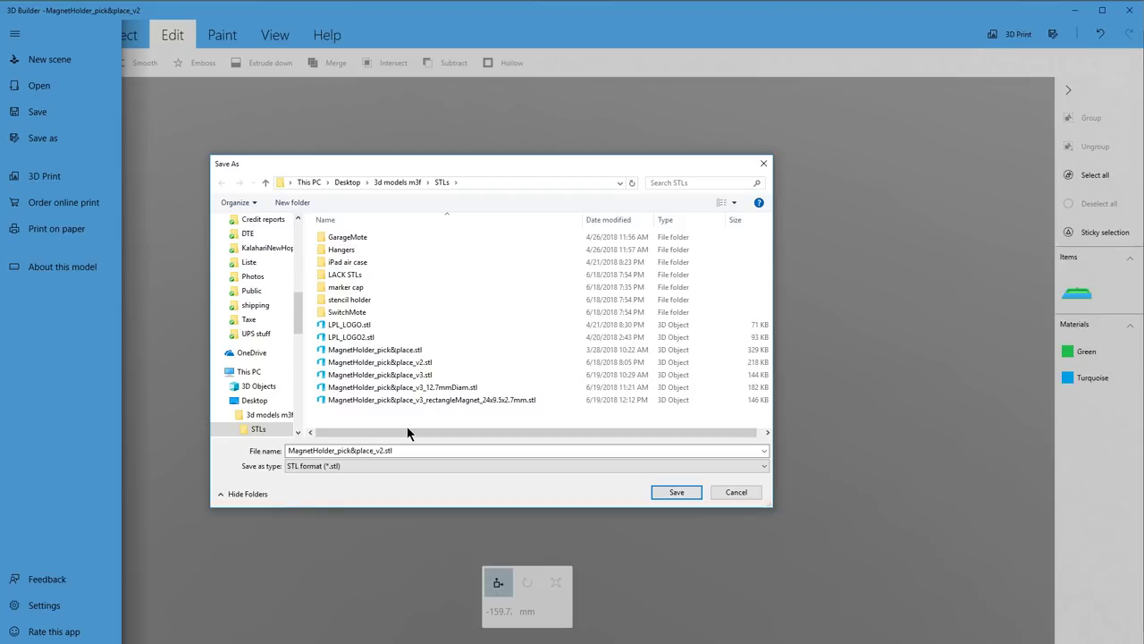
left_click(728, 493)
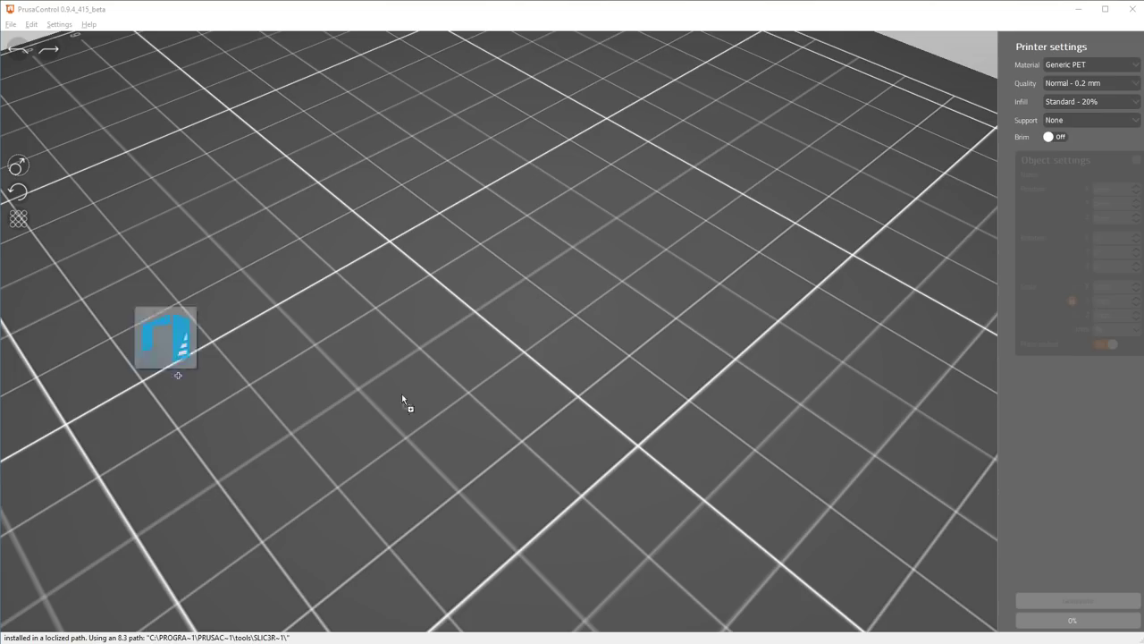
Load the magnet holder STL onto the PrusaControl bed and select it.
left_click_drag(409, 401, 572, 358)
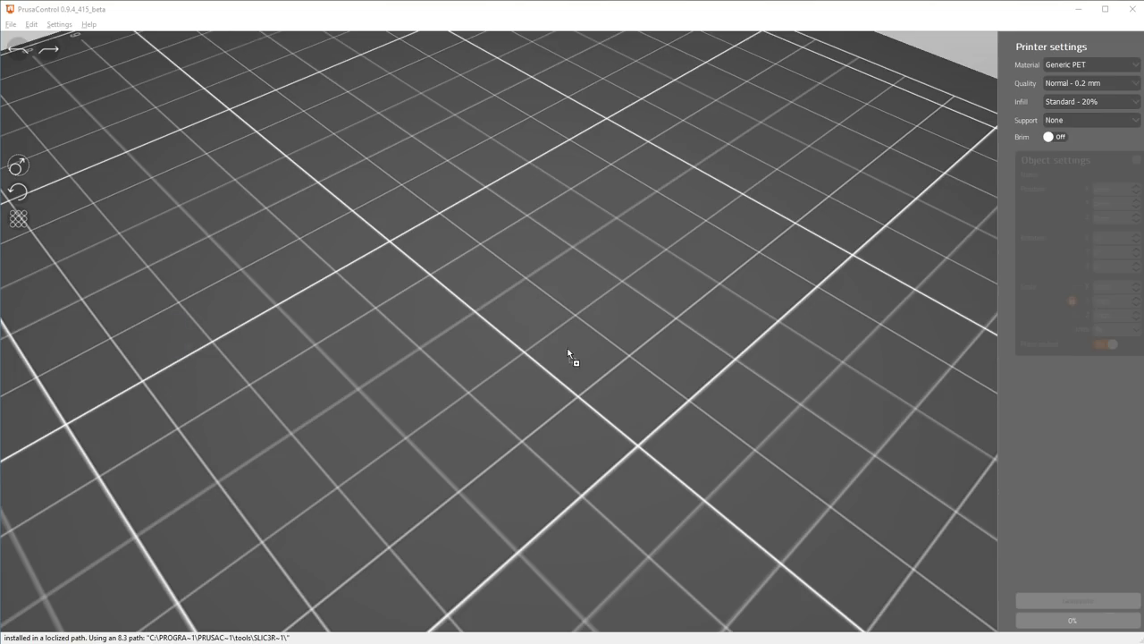
left_click_drag(650, 481, 713, 492)
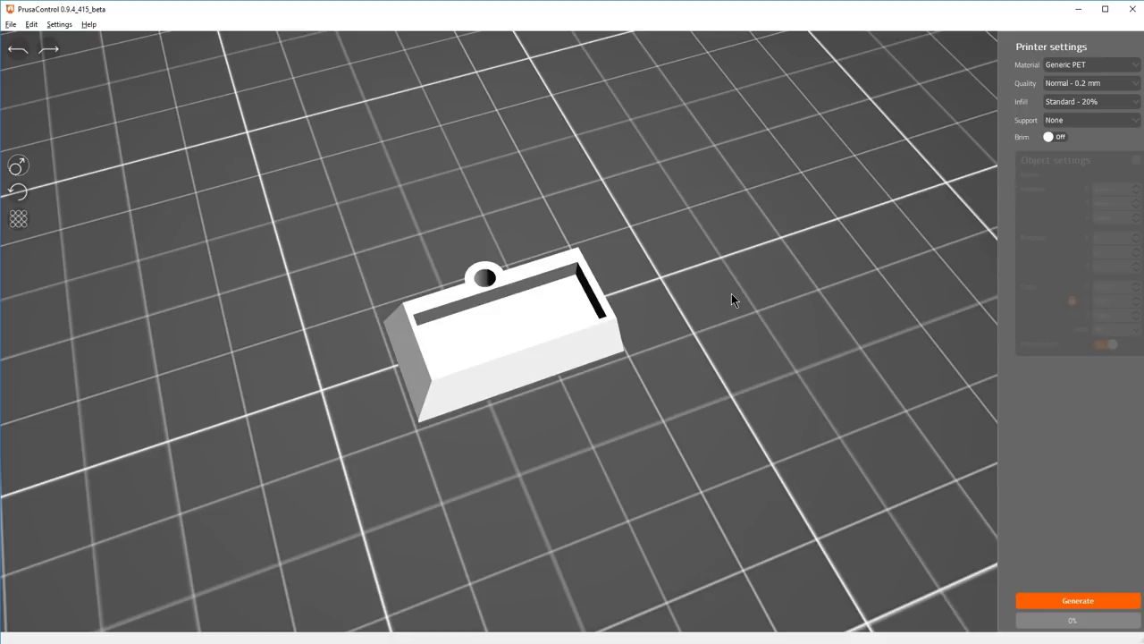
left_click_drag(713, 312, 698, 376)
scroll(698, 376, "up", 3)
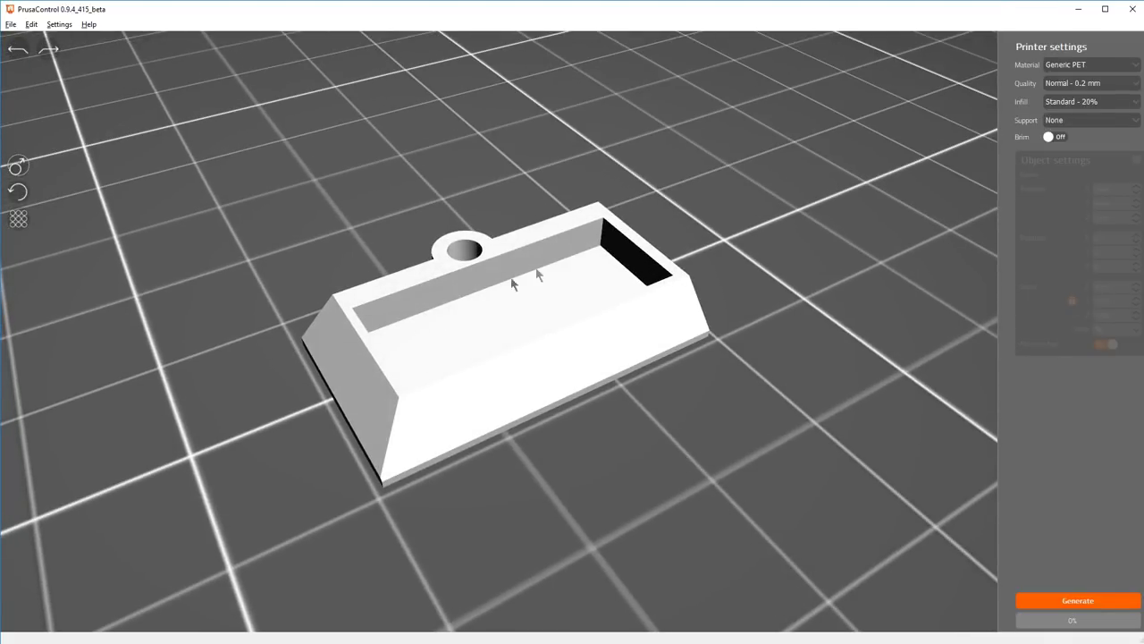
mouse_move(651, 513)
left_mouse_down()
mouse_move(646, 544)
mouse_move(647, 503)
mouse_move(722, 470)
mouse_move(671, 524)
mouse_move(635, 514)
left_mouse_up()
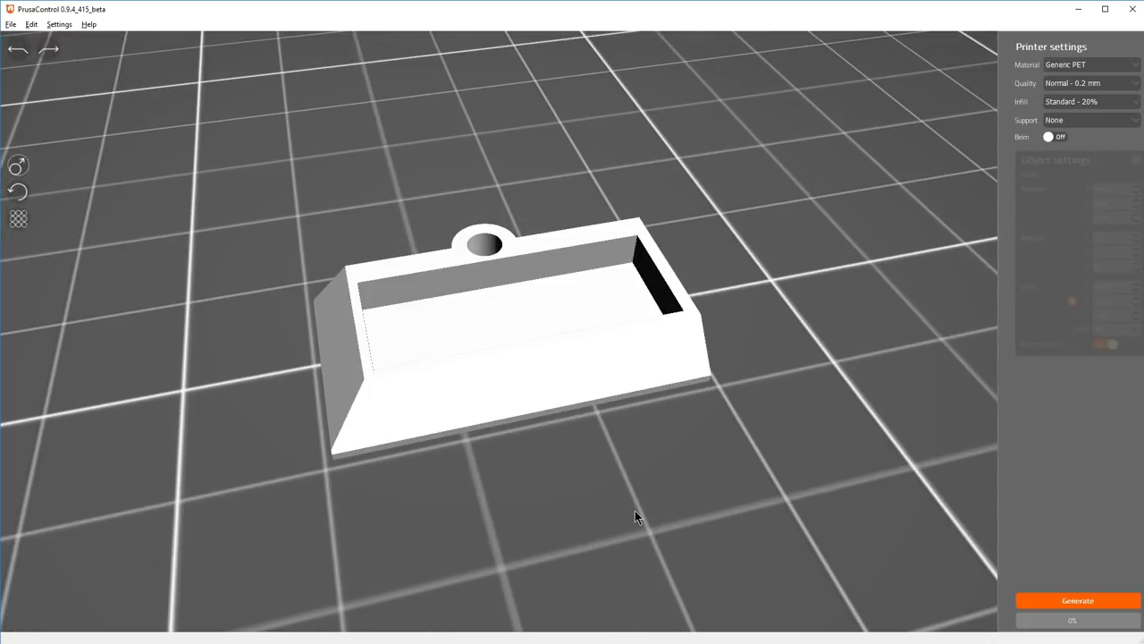
left_click(563, 333)
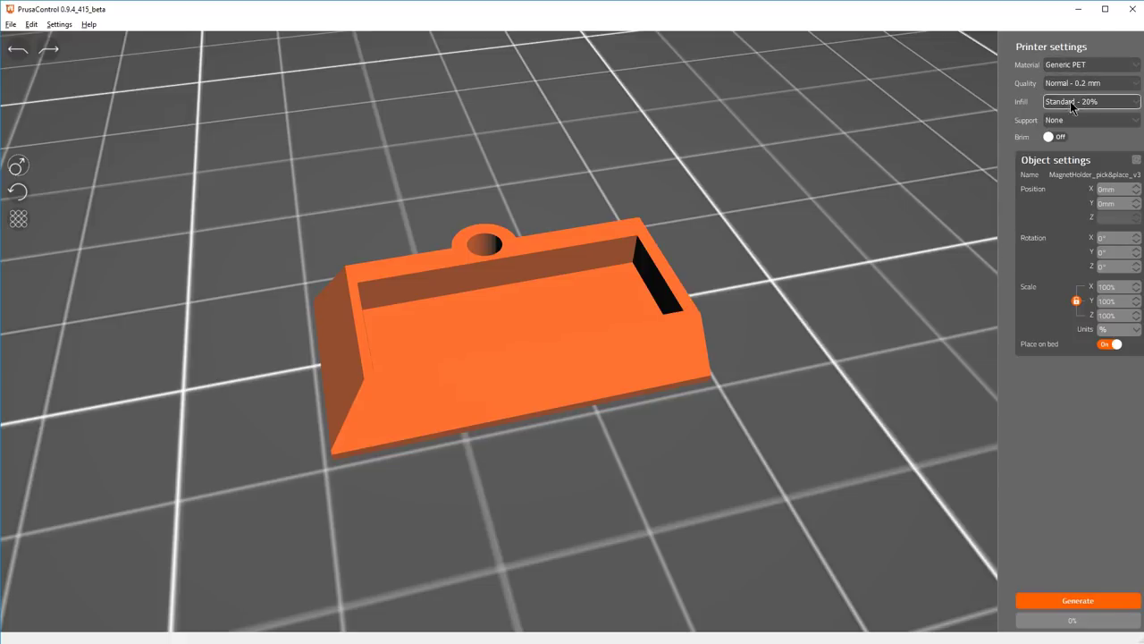
Generate the holder's print in PrusaControl while orbiting around the model.
left_click(1078, 602)
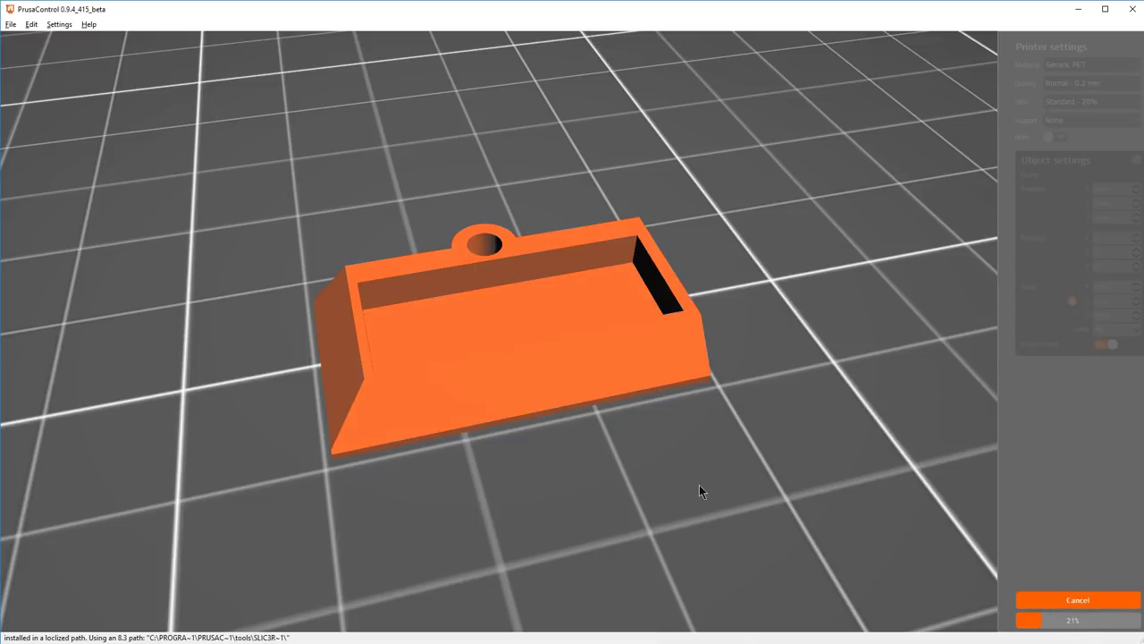
left_click_drag(699, 491, 626, 388)
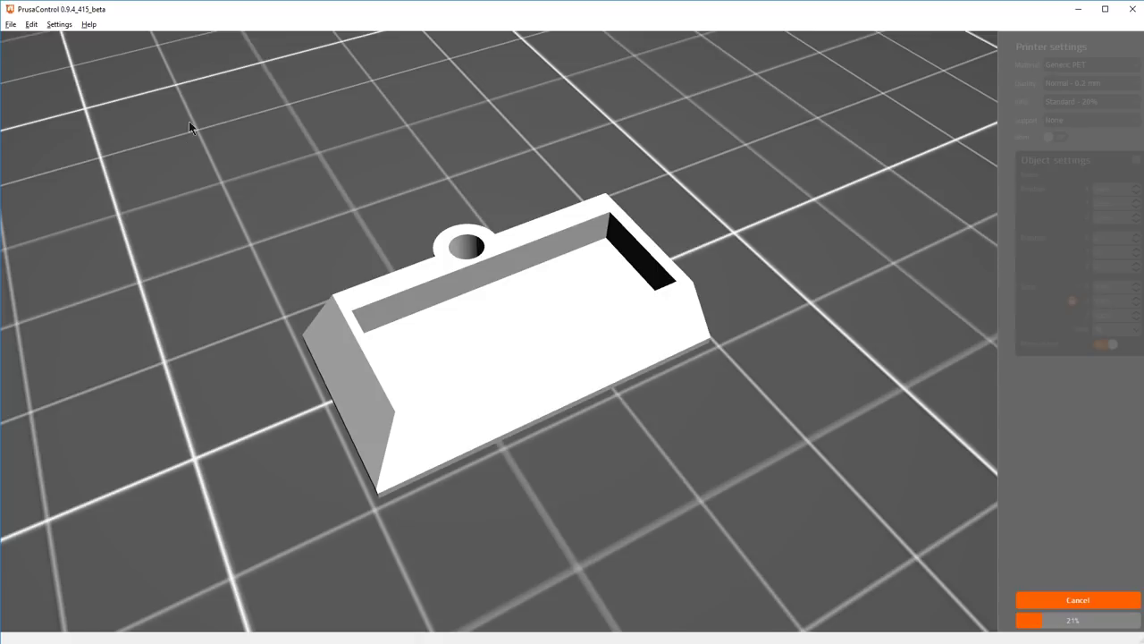
right_click_drag(589, 369, 667, 438)
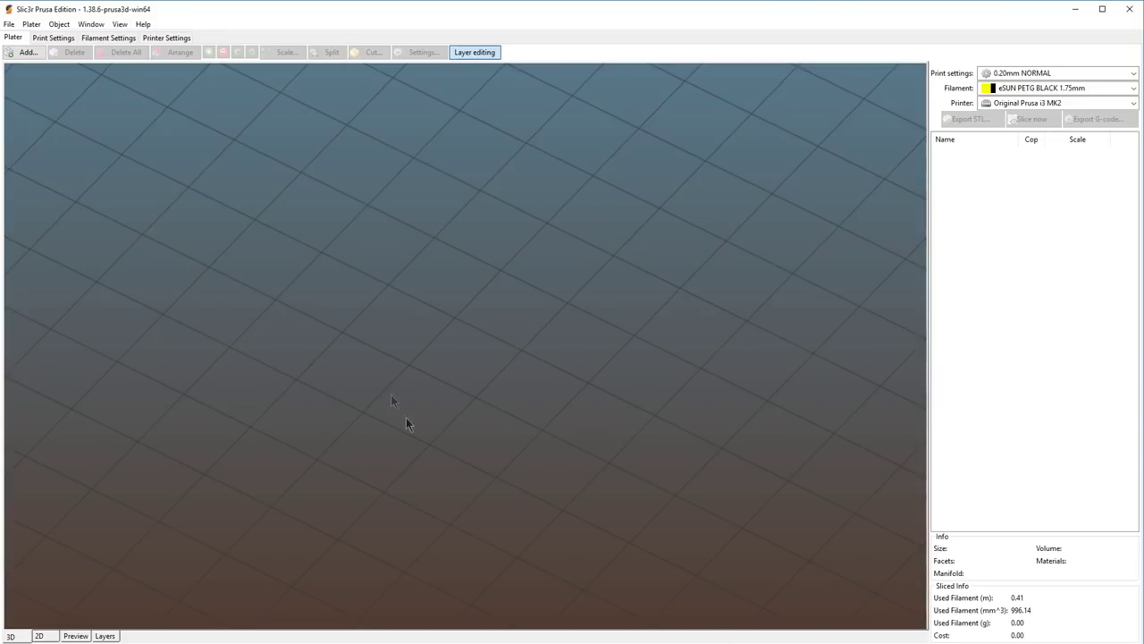
left_click_drag(406, 418, 447, 455)
scroll(550, 327, "down", 5)
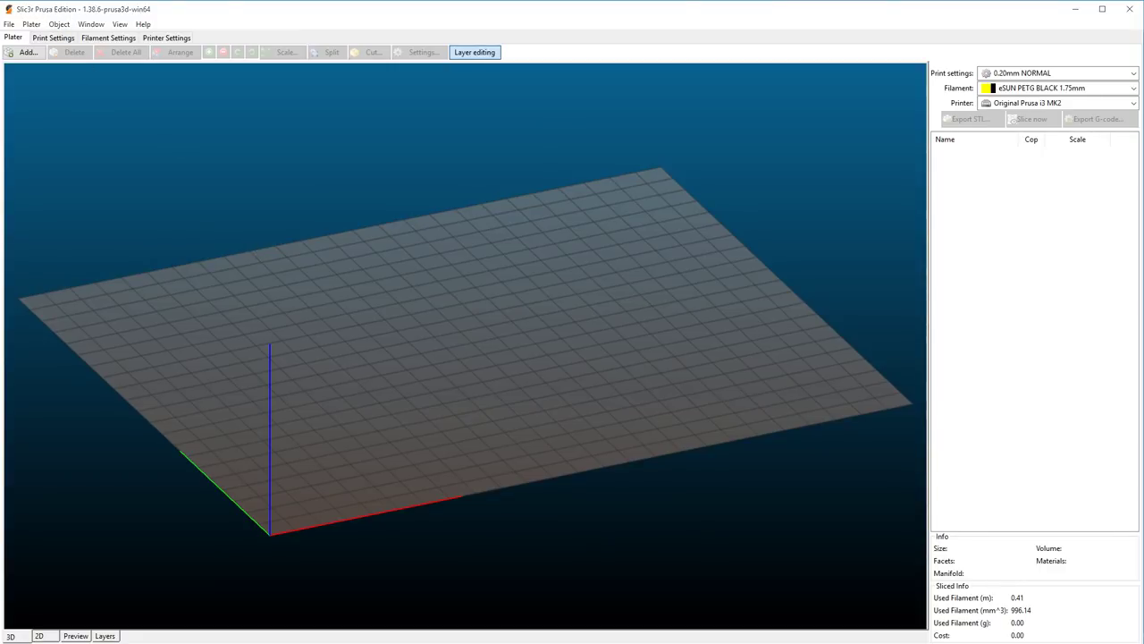
Drop the holder STL onto the Slic3r plater and slice it.
left_click_drag(483, 4, 504, 418)
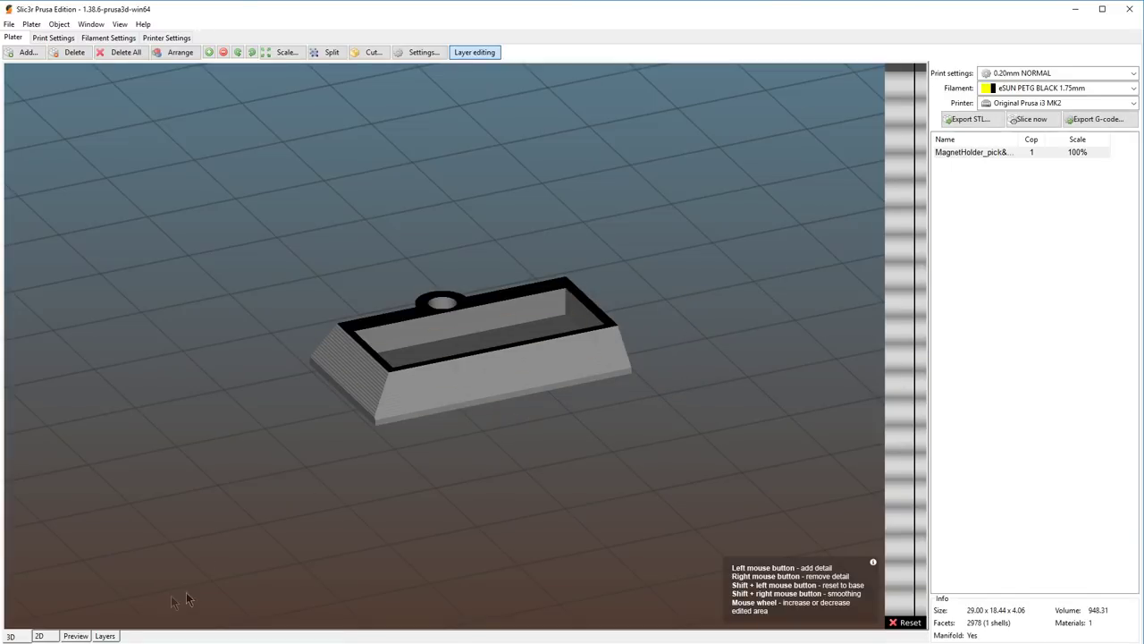
left_click(1037, 121)
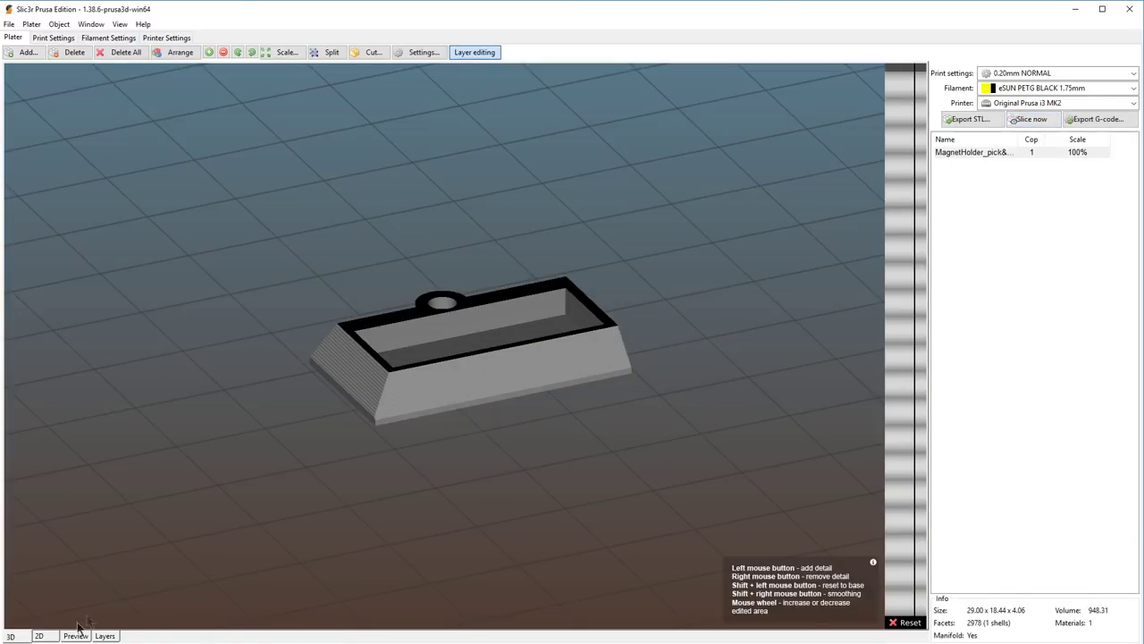